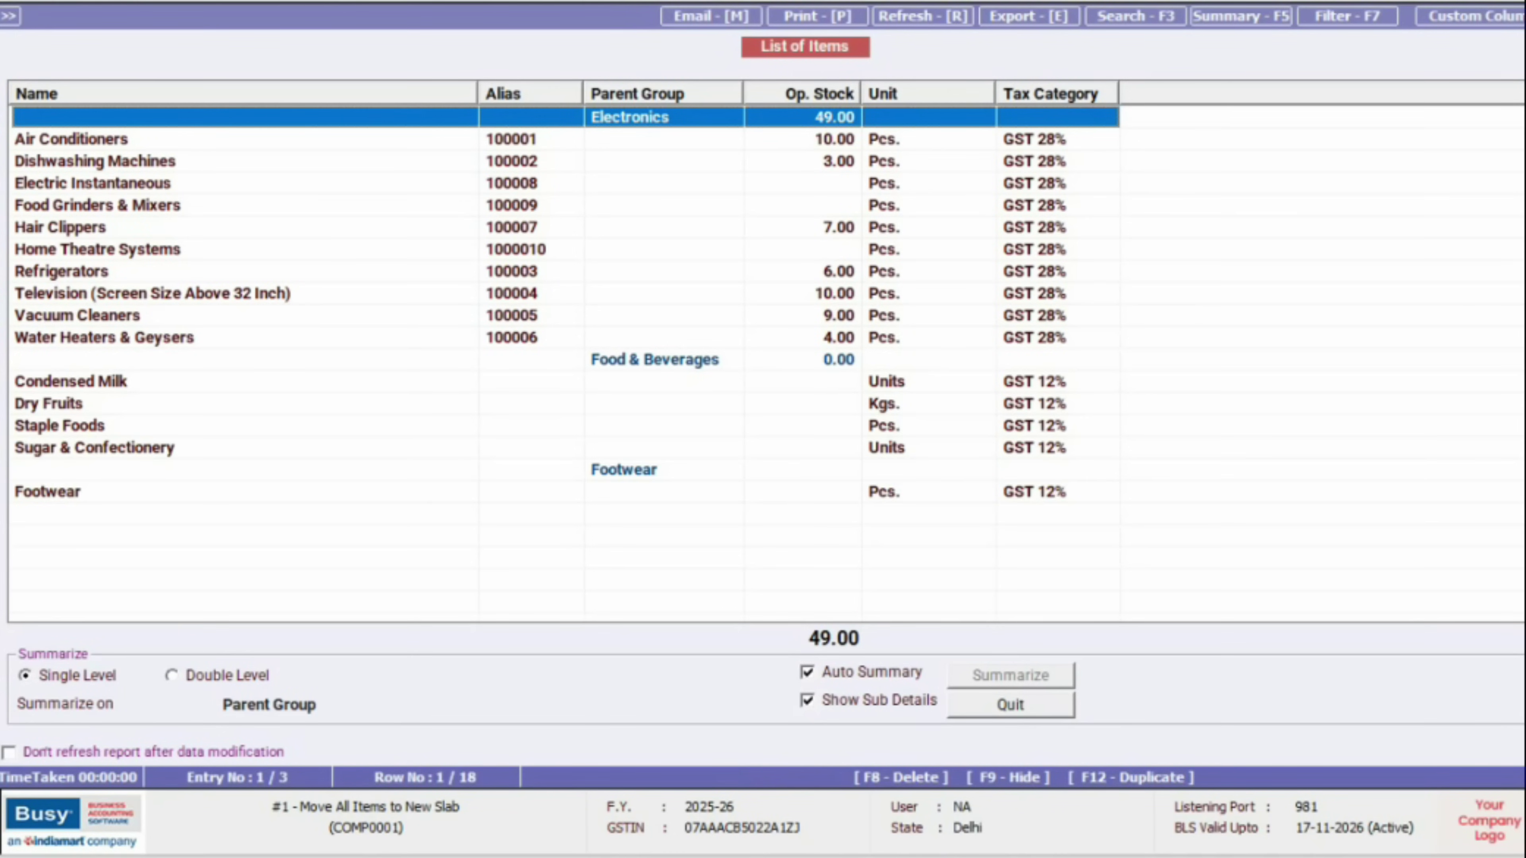
- Open the Air Conditioners item from the list and bring up its GST 28% tax category for modification
{"action": "key", "text": "Down"}
{"action": "key", "text": "Return"}
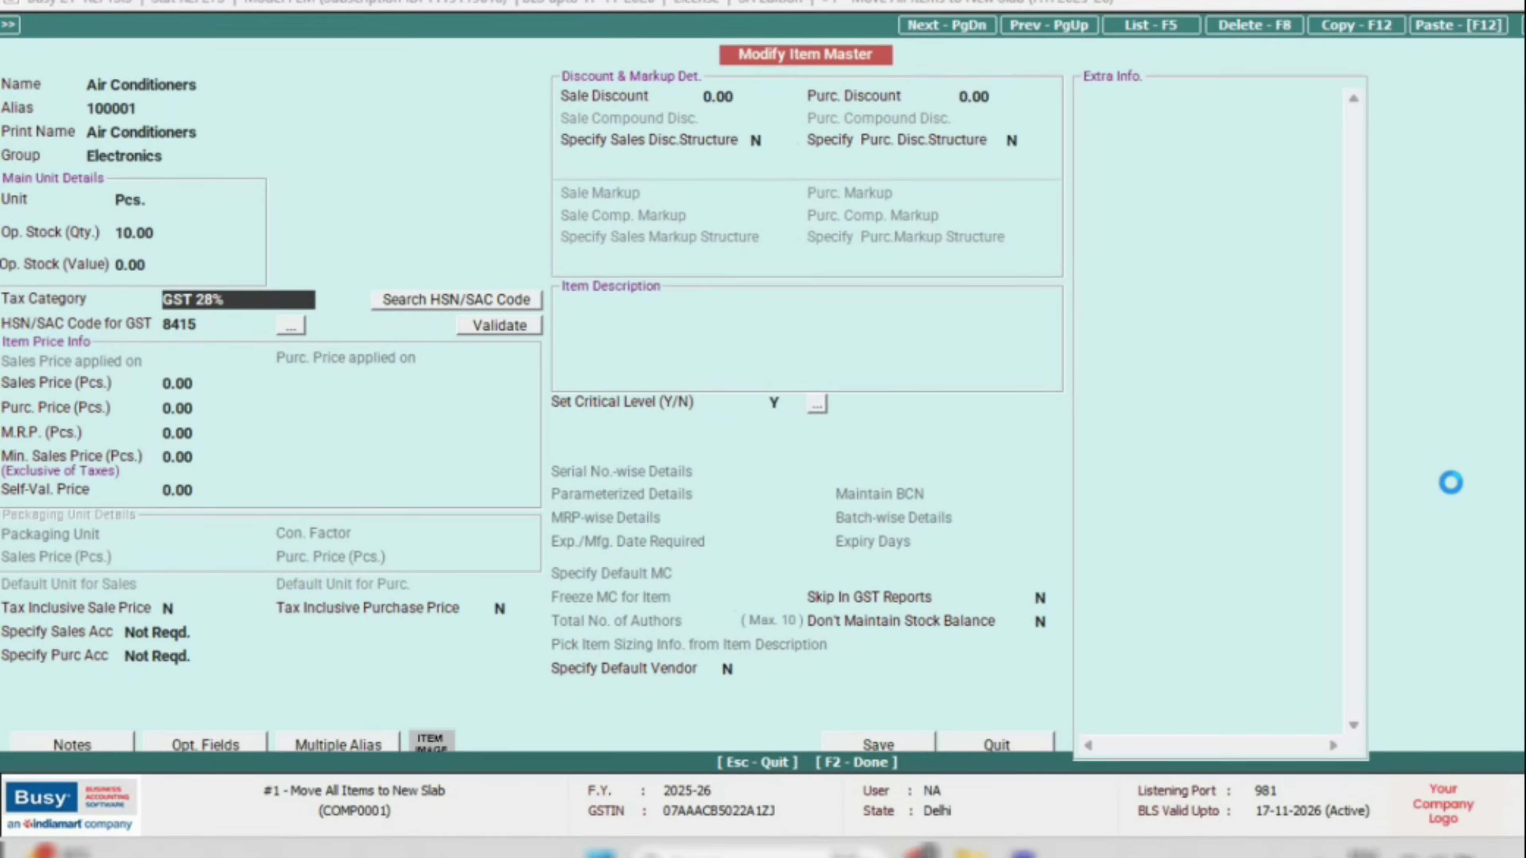
{"action": "key", "text": "alt+m"}
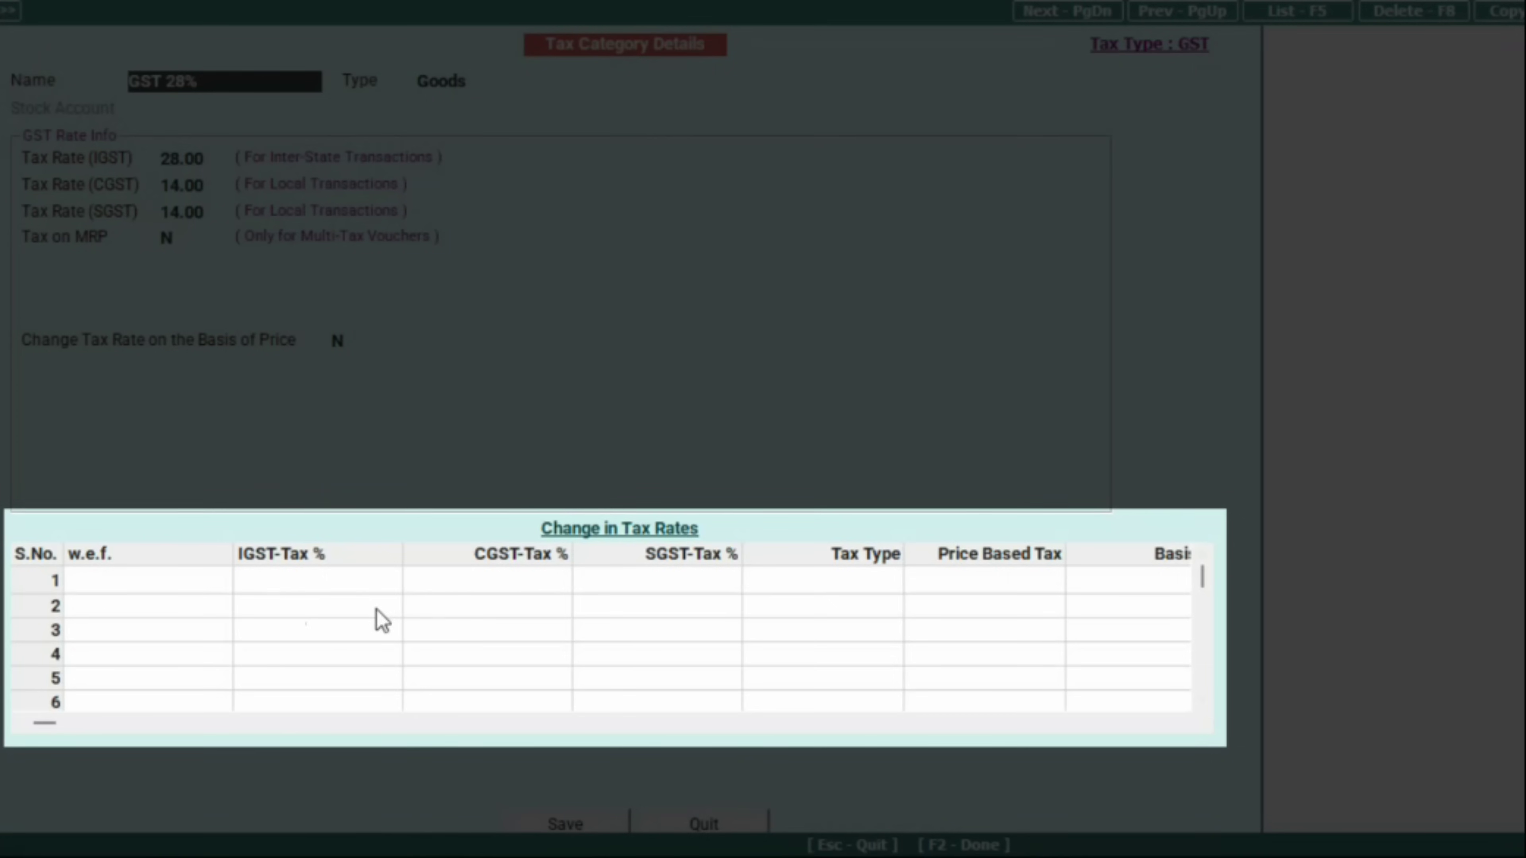
- Add an 18% IGST rate change effective 22-09-2025 to the GST 28% category, save it, and quit the item master
{"action": "left_click", "coordinate": [216, 582]}
{"action": "type", "text": "2"}
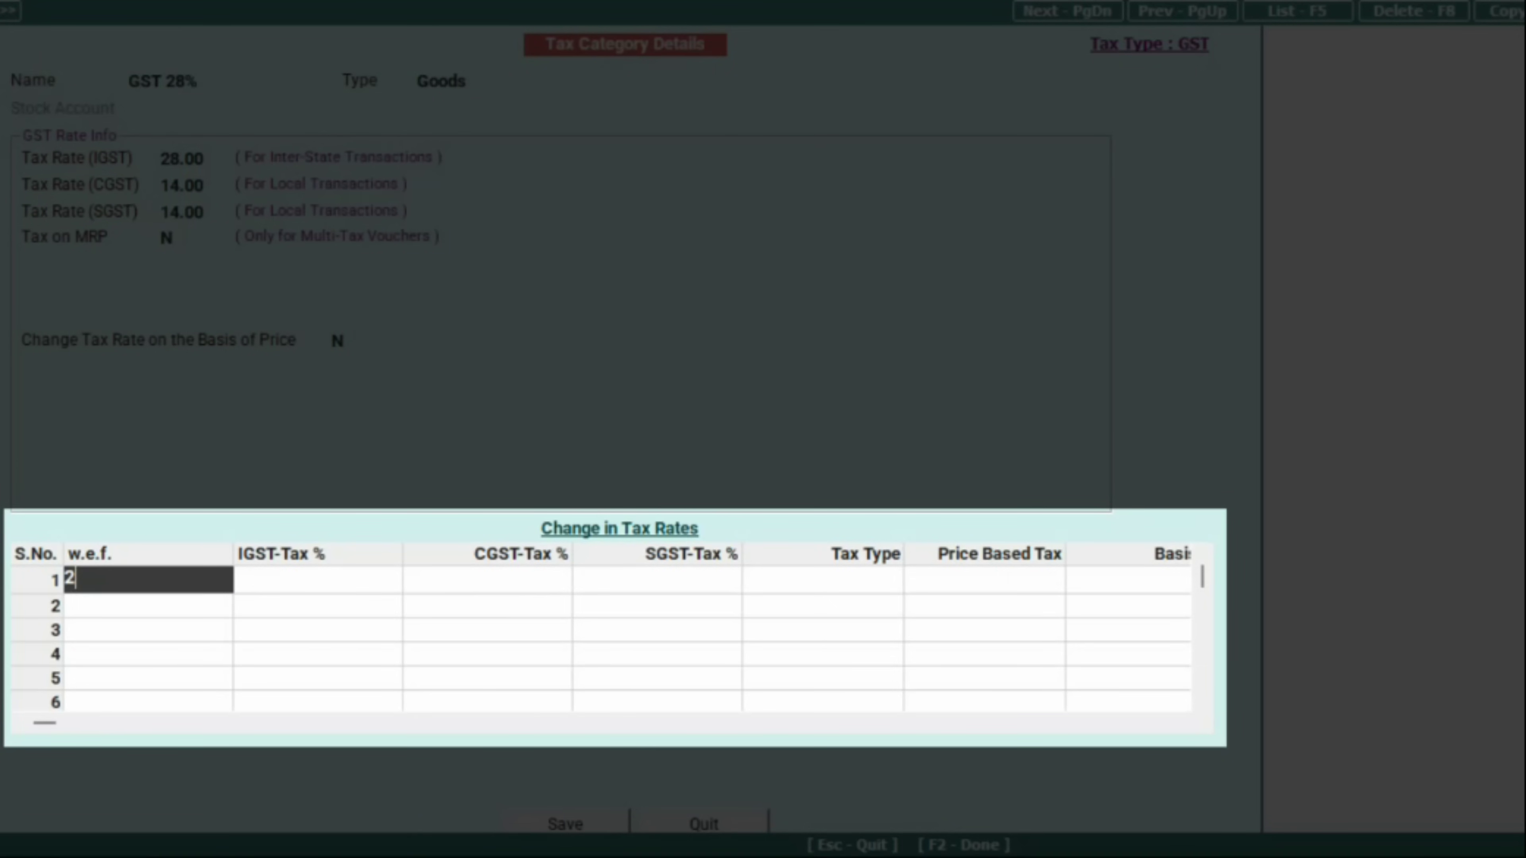
{"action": "type", "text": "2-09-2025"}
{"action": "key", "text": "Return"}
{"action": "type", "text": "18"}
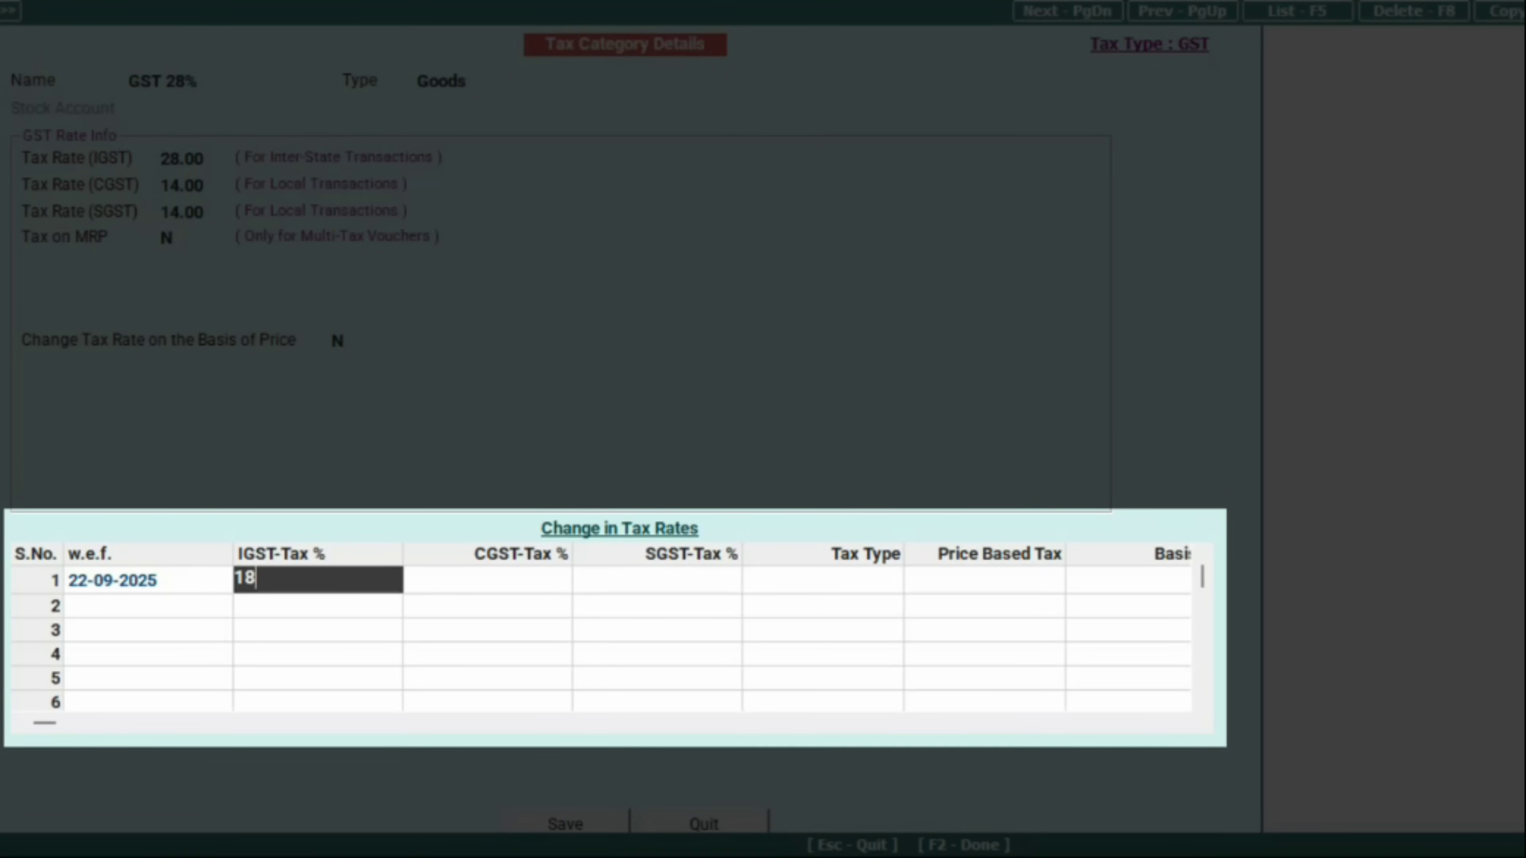
{"action": "key", "text": "Return"}
{"action": "key", "text": "Return"}
{"action": "key", "text": "Return"}
{"action": "key", "text": "F2"}
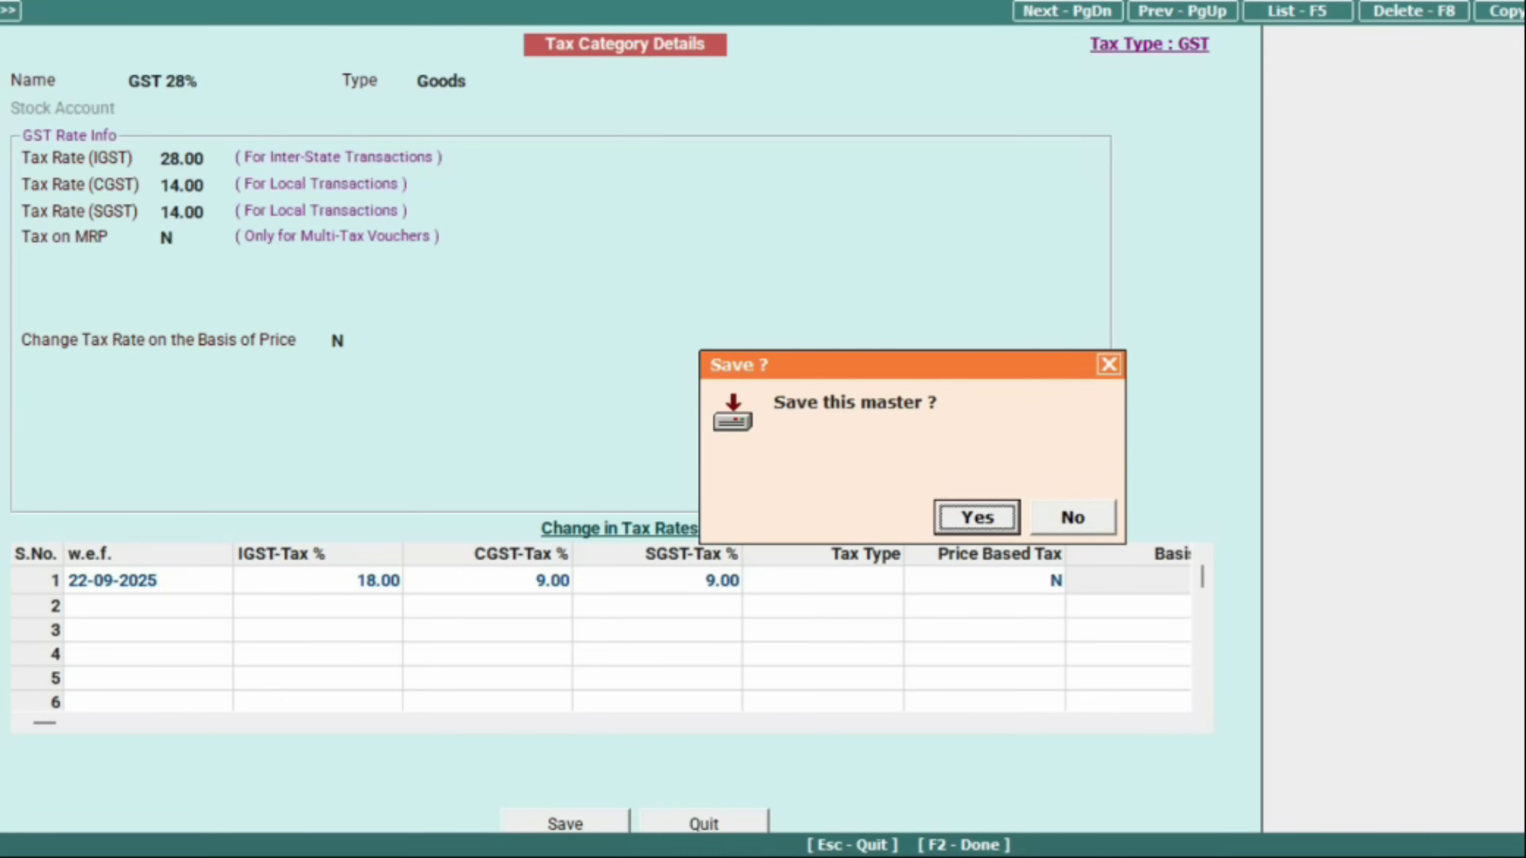
{"action": "key", "text": "Return"}
{"action": "key", "text": "Escape"}
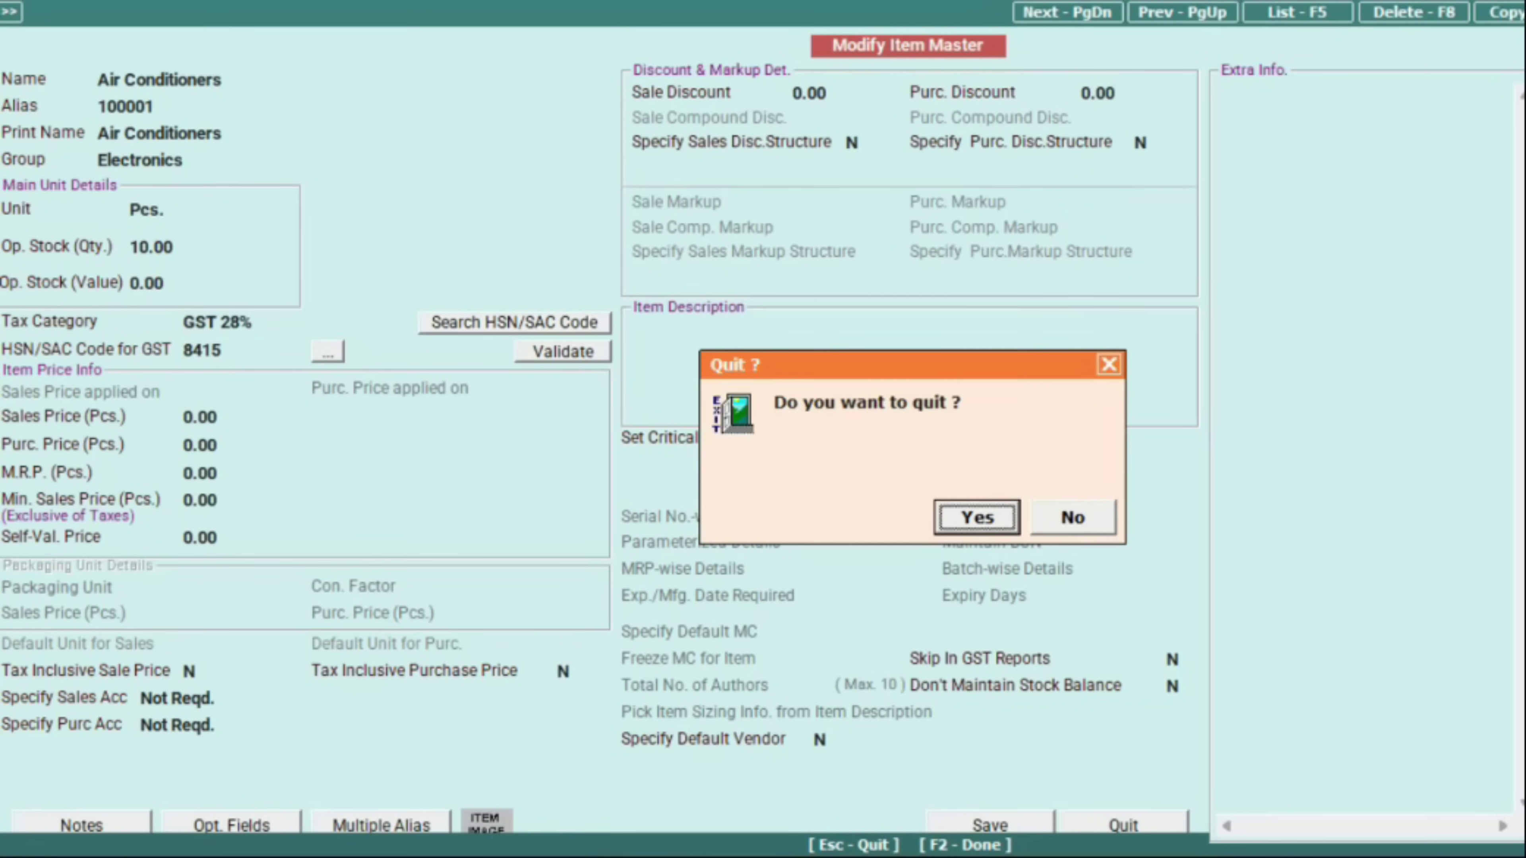
{"action": "key", "text": "Return"}
- Open the Condensed Milk item from the item list for modification
{"action": "key", "text": "Down"}
{"action": "key", "text": "Down"}
{"action": "key", "text": "Down"}
{"action": "key", "text": "Down"}
{"action": "key", "text": "Down"}
{"action": "key", "text": "Down"}
{"action": "key", "text": "Down"}
{"action": "key", "text": "Down"}
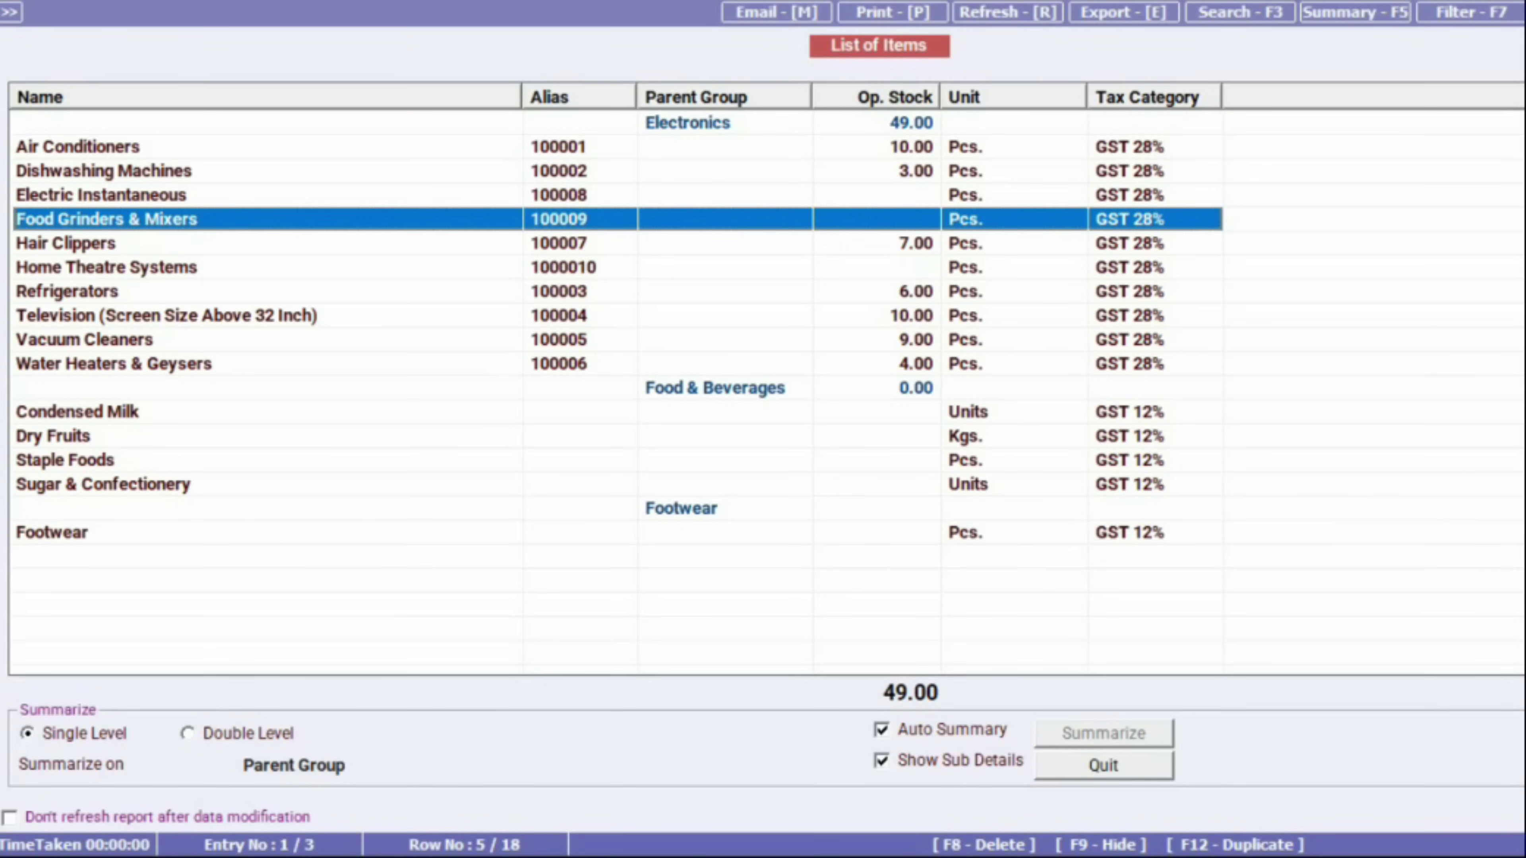
{"action": "key", "text": "Down"}
{"action": "key", "text": "Down"}
{"action": "key", "text": "Down"}
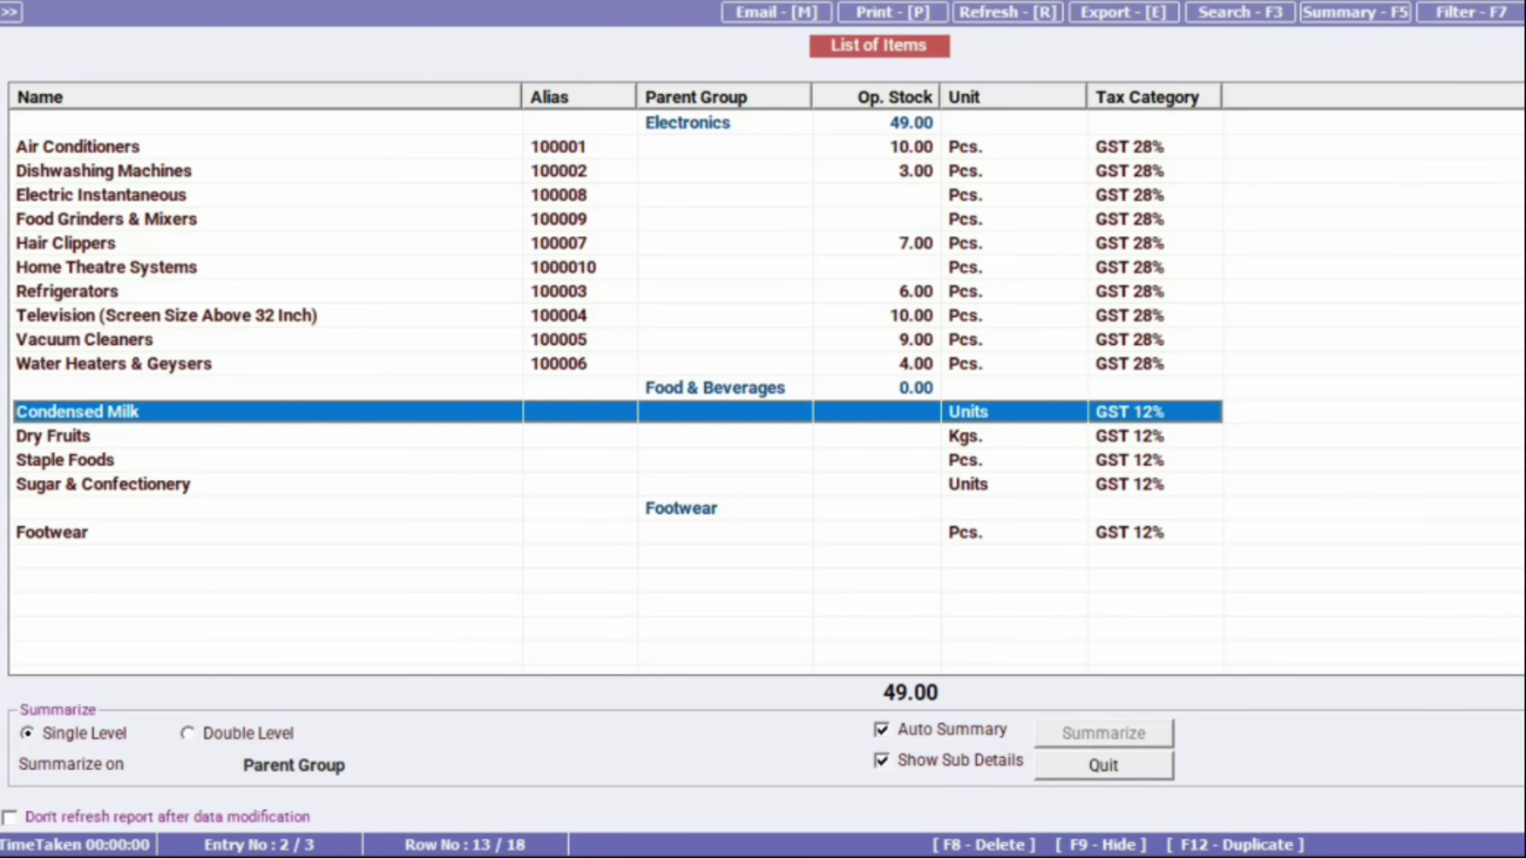
{"action": "key", "text": "Return"}
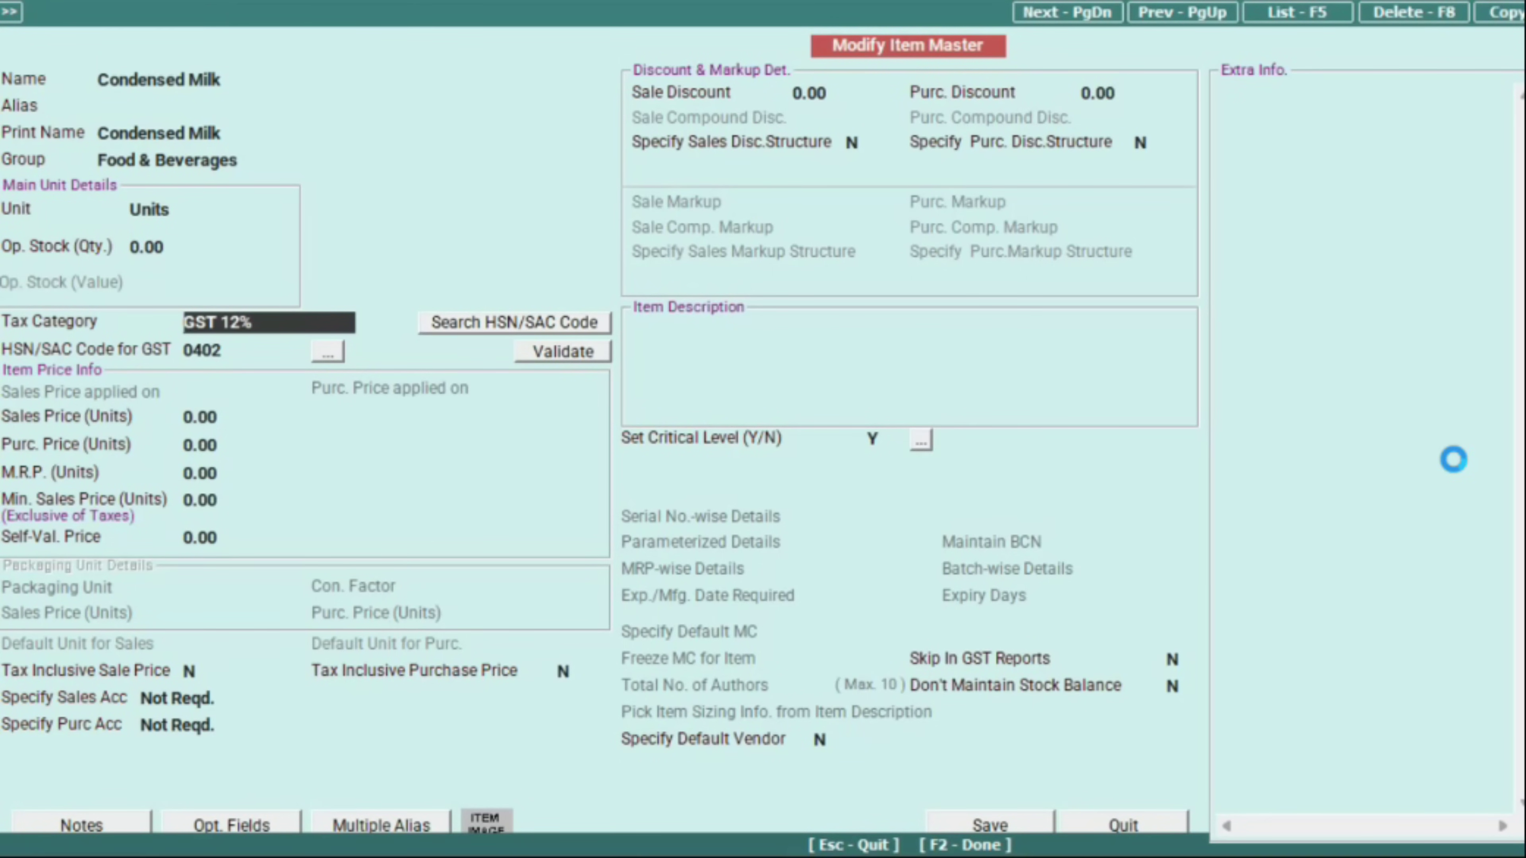
- Add a 5% IGST rate change effective 22-09-2025 to the item's GST 12% tax category and save it
{"action": "type", "text": "22-09-202"}
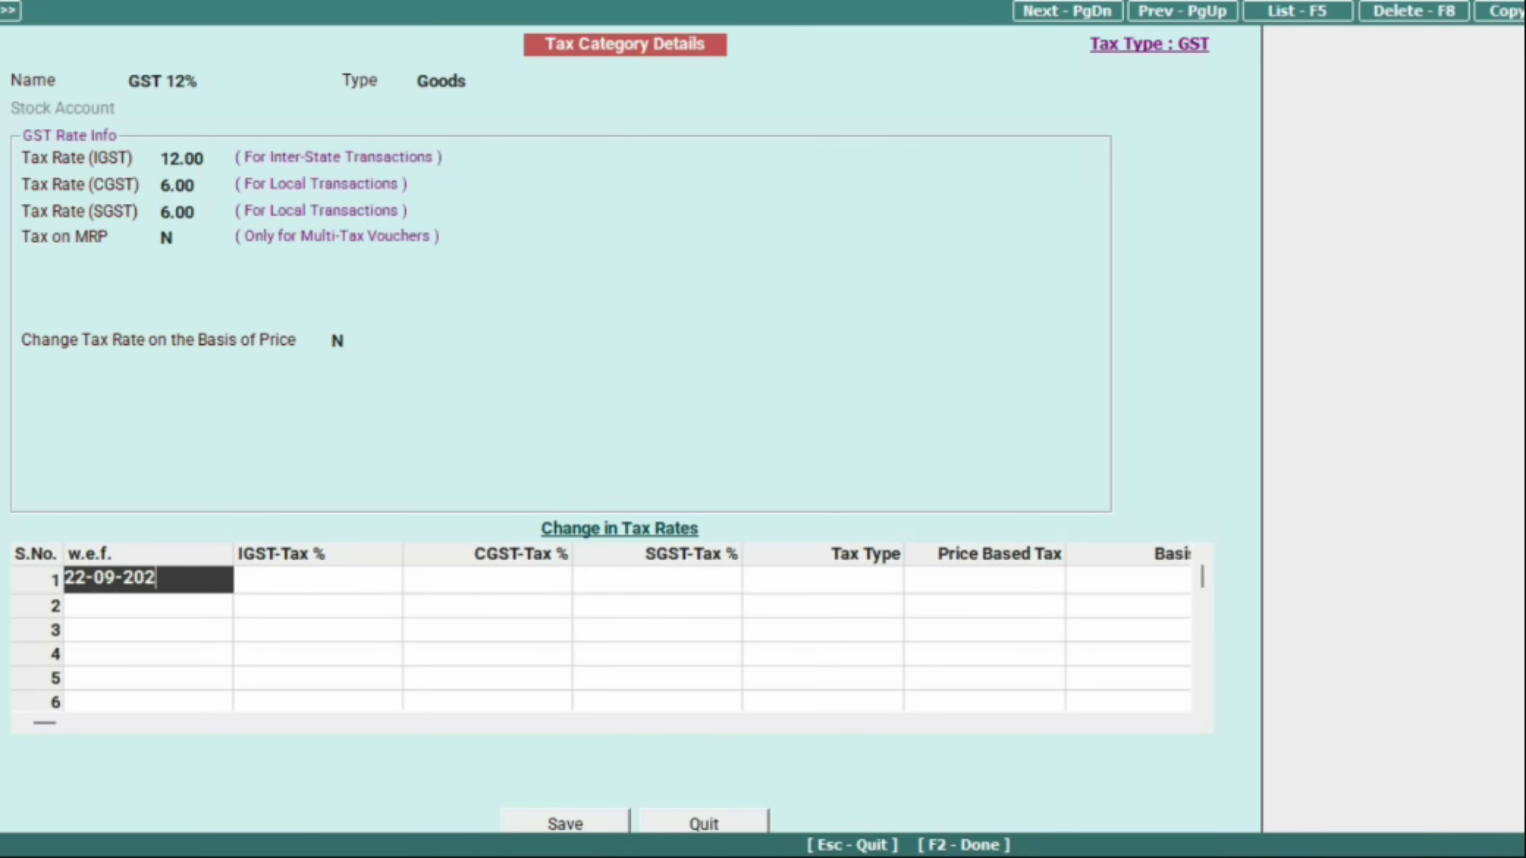
{"action": "type", "text": "5"}
{"action": "key", "text": "Return"}
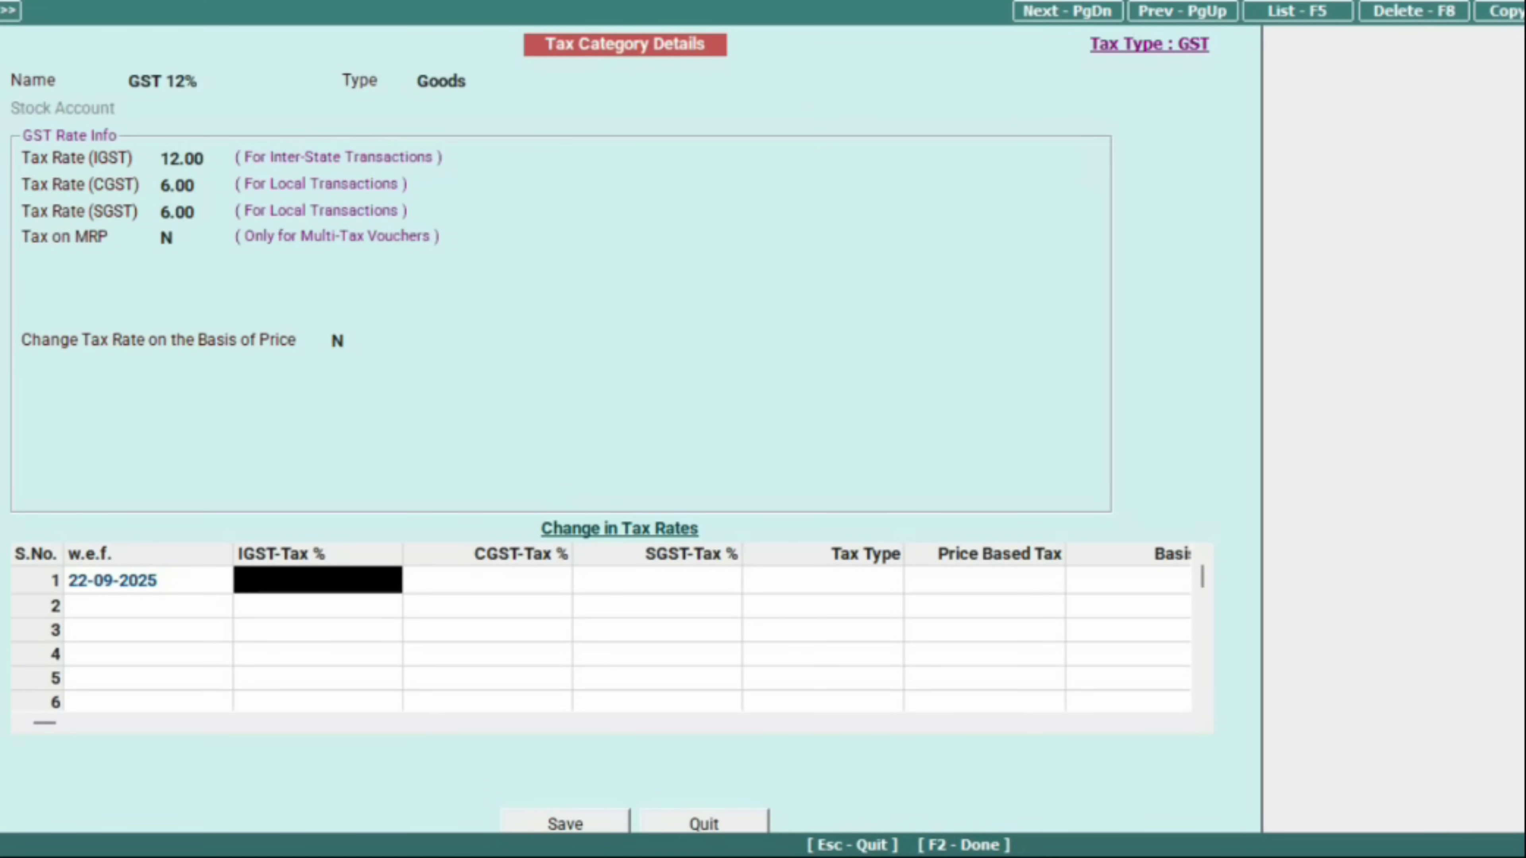
{"action": "type", "text": "5"}
{"action": "key", "text": "Return"}
{"action": "key", "text": "F2"}
{"action": "key", "text": "Return"}
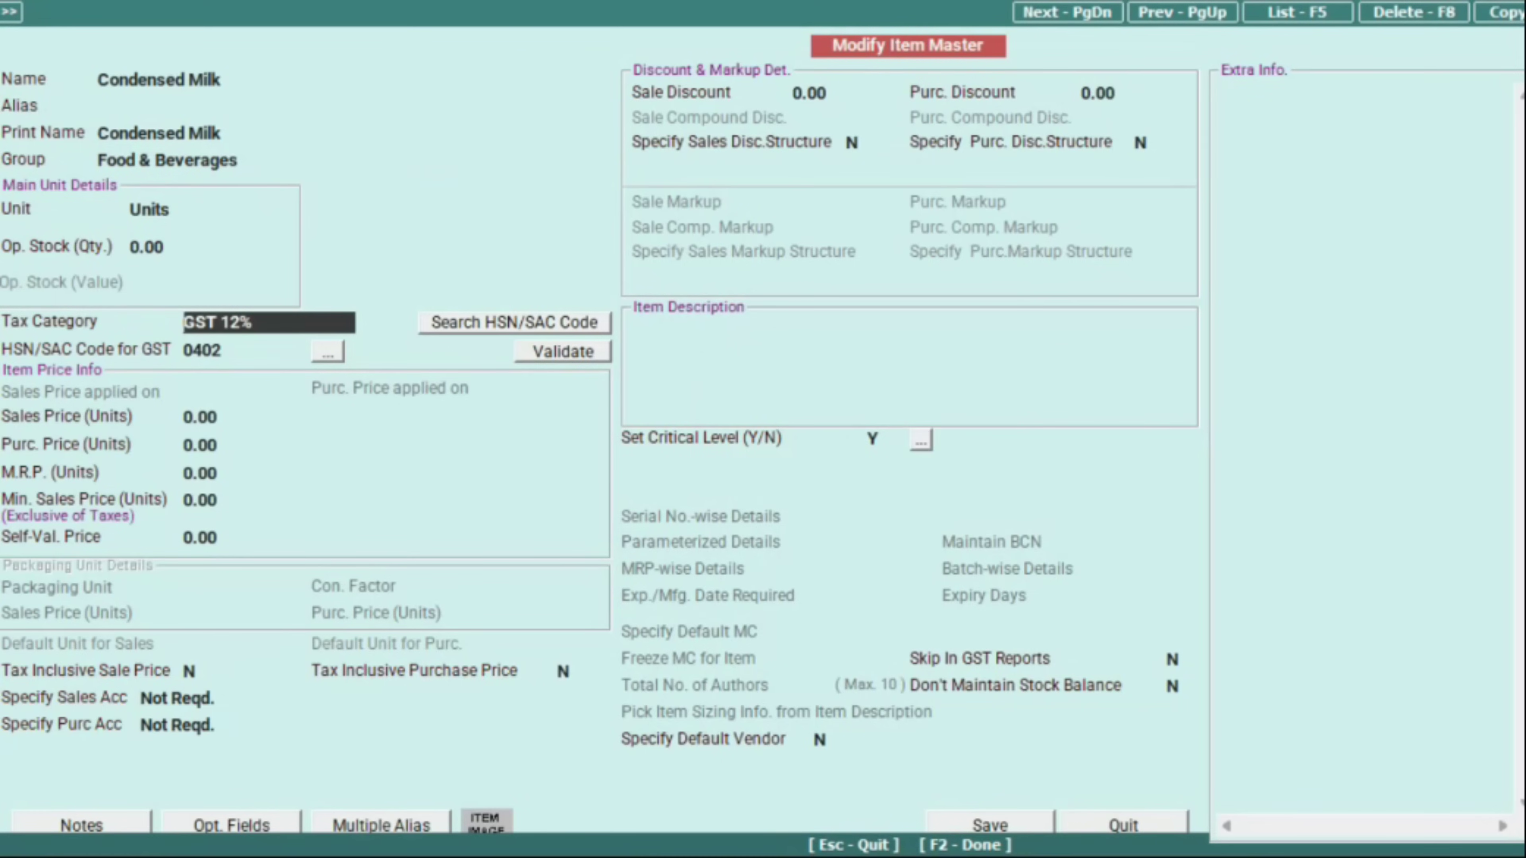
- Return to the main menu and start adding a new sales voucher
{"action": "key", "text": "Up"}
{"action": "key", "text": "Up"}
{"action": "key", "text": "Up"}
{"action": "key", "text": "Up"}
{"action": "key", "text": "Up"}
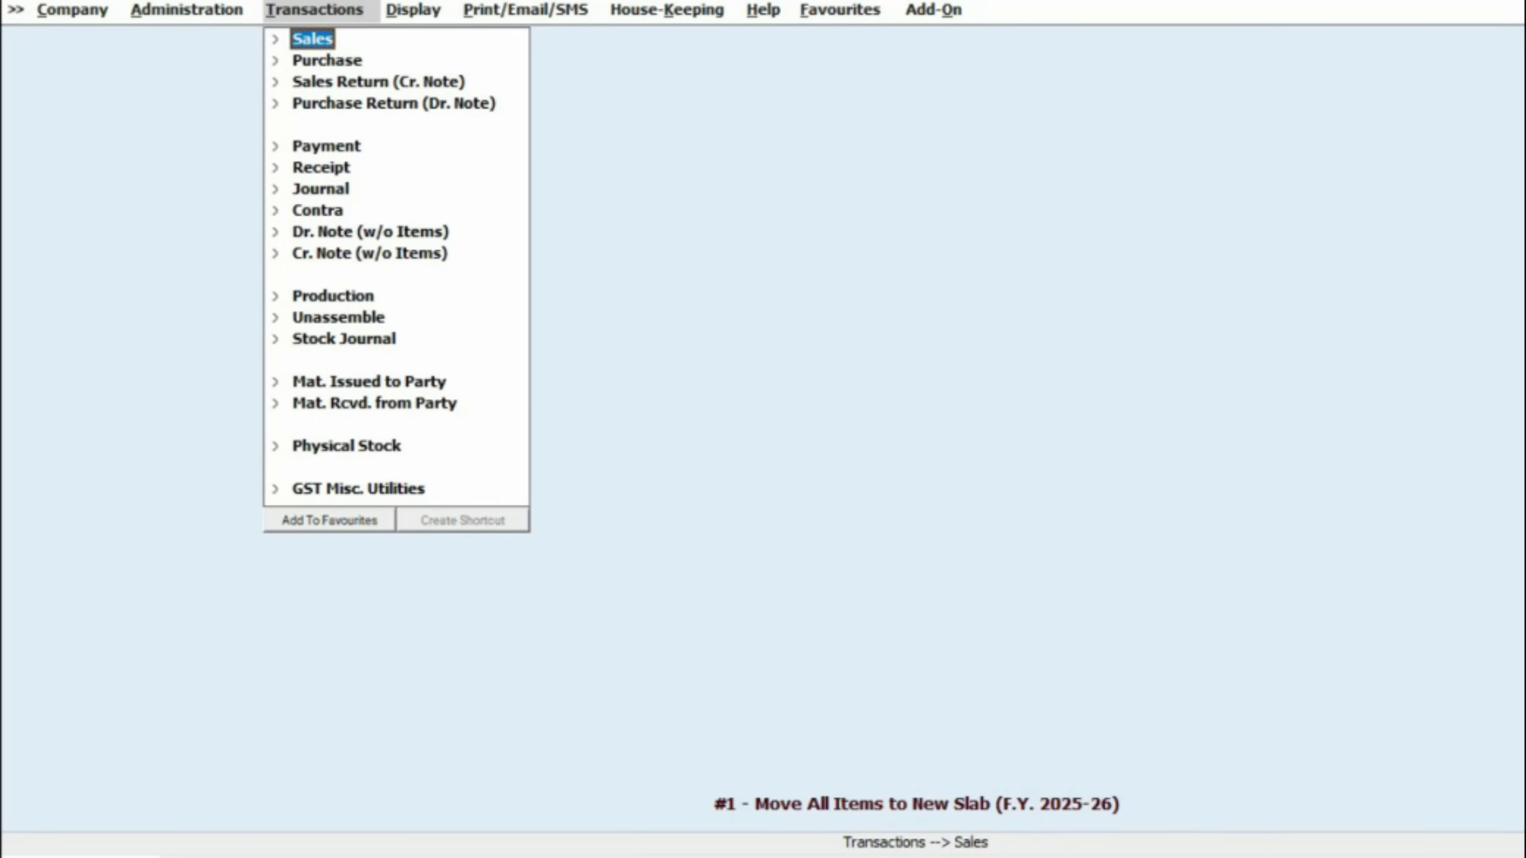
{"action": "key", "text": "Return"}
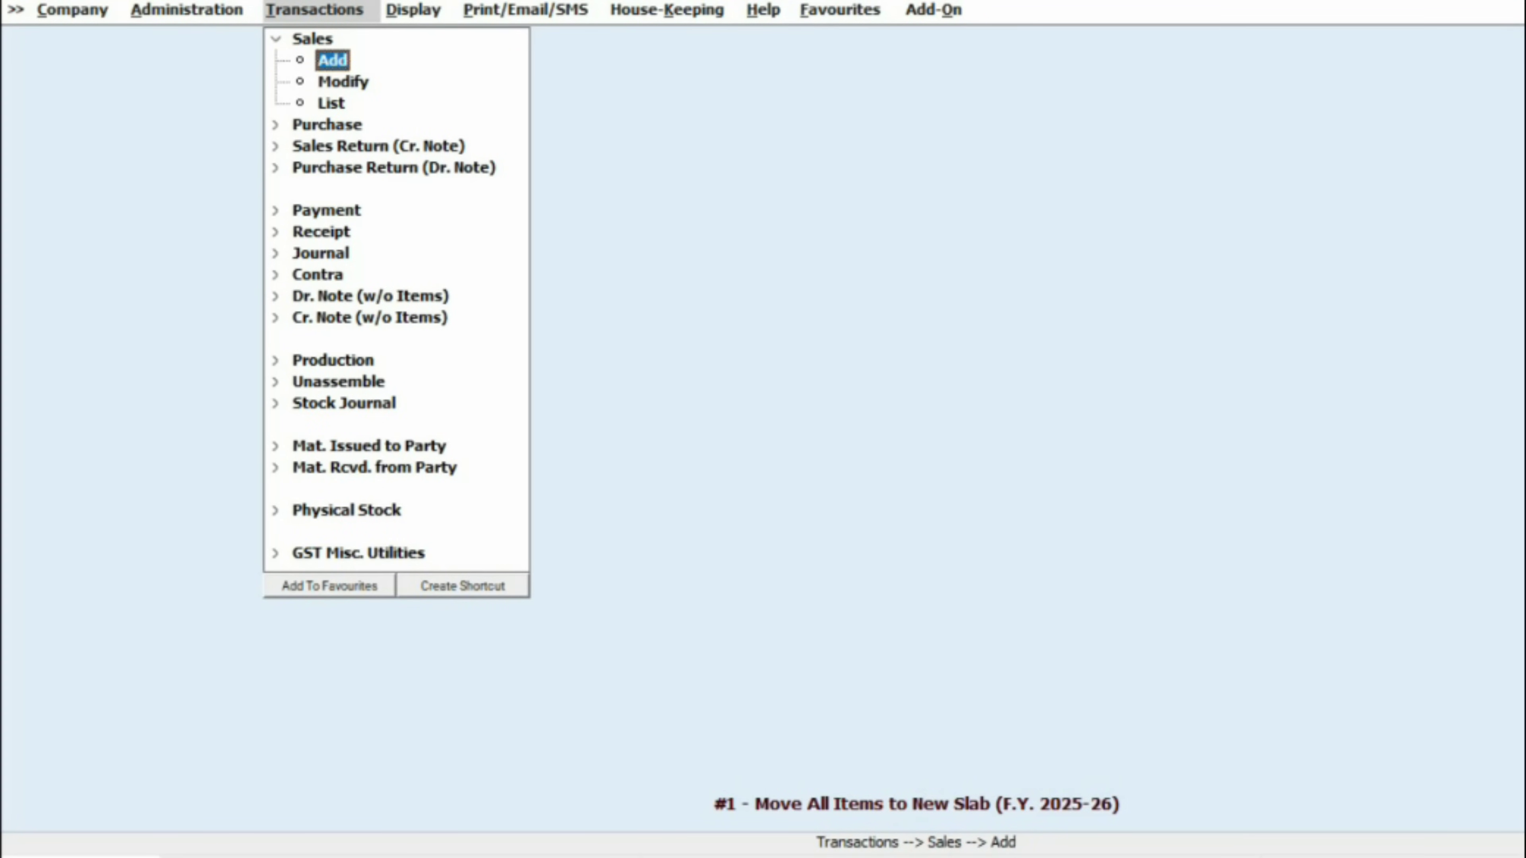
{"action": "key", "text": "Return"}
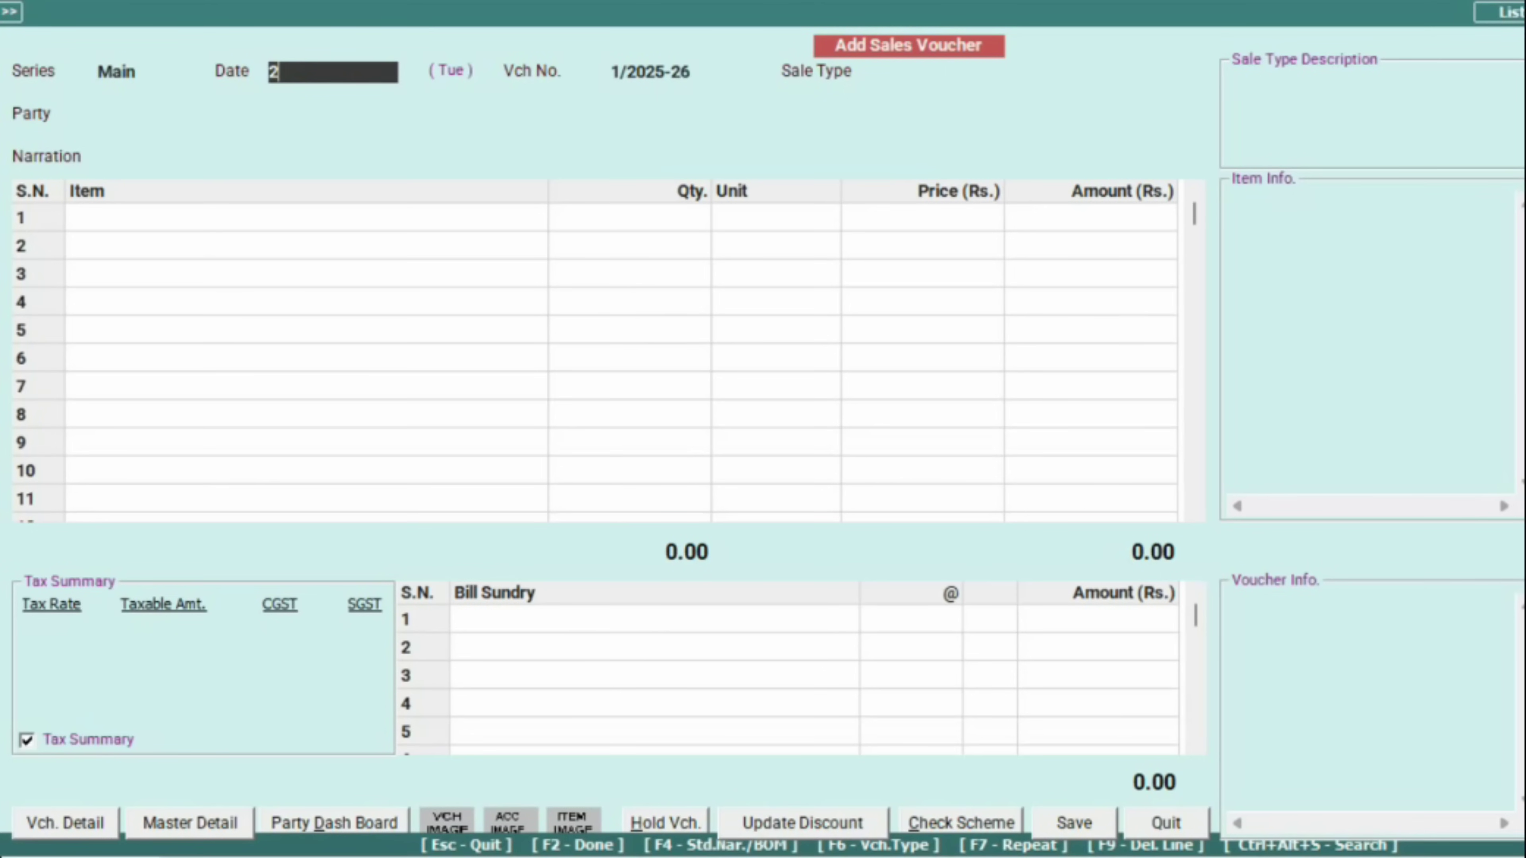
- Set the voucher date to 22-09-2025, the sale type to Local-ItemWise and the party to Cash
{"action": "type", "text": "22-09"}
{"action": "key", "text": "Return"}
{"action": "type", "text": "ite"}
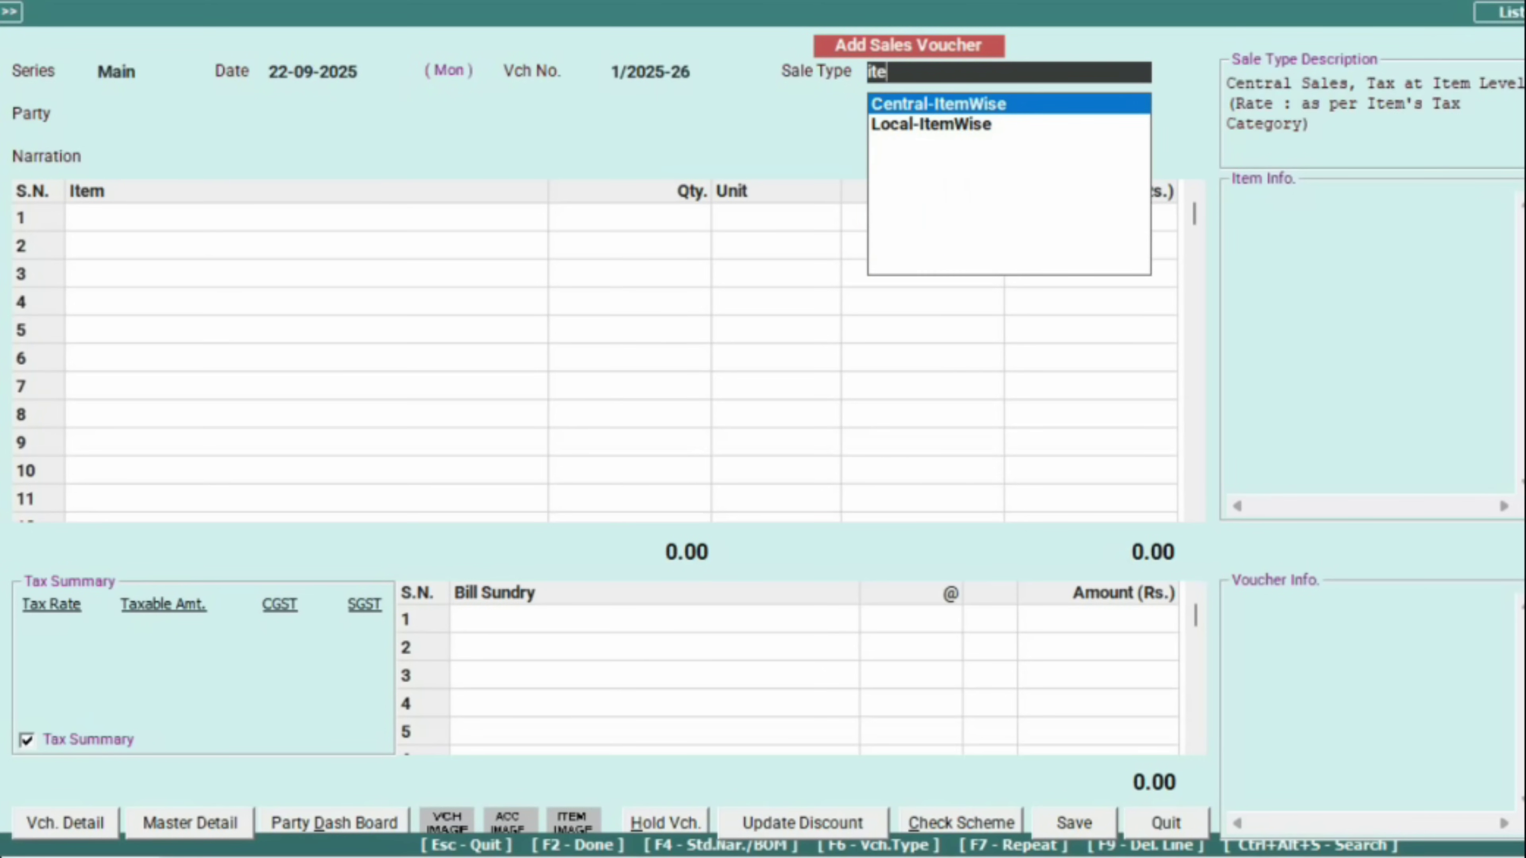
{"action": "key", "text": "Down"}
{"action": "key", "text": "Return"}
{"action": "key", "text": "Down"}
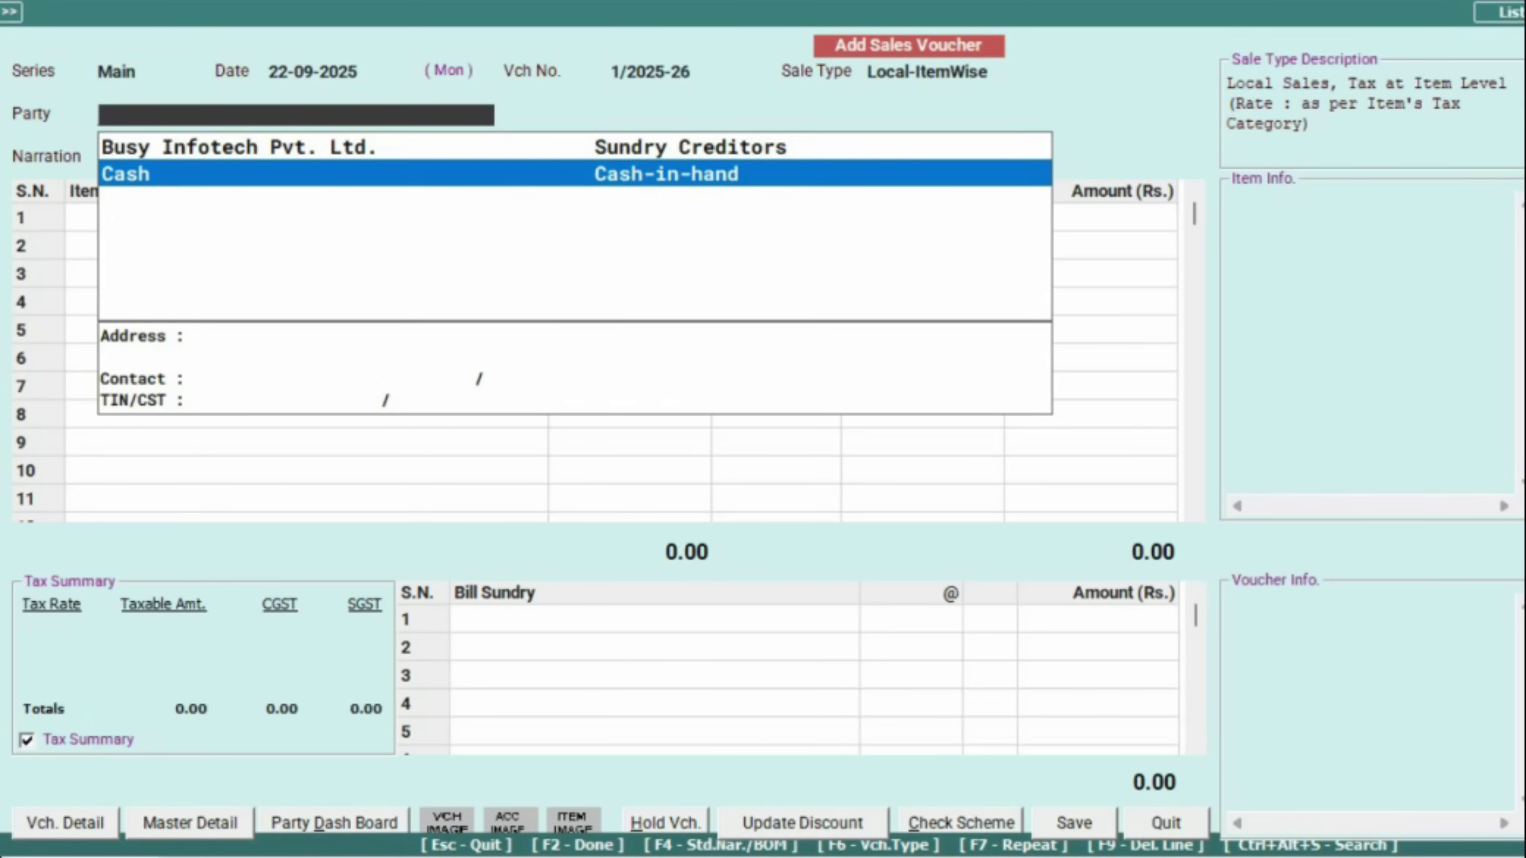
{"action": "key", "text": "Return"}
- Enter 1 Pcs. of Air Conditioners at a price of 22,000 without discount as the first voucher item
{"action": "key", "text": "Return"}
{"action": "type", "text": "1"}
{"action": "key", "text": "Return"}
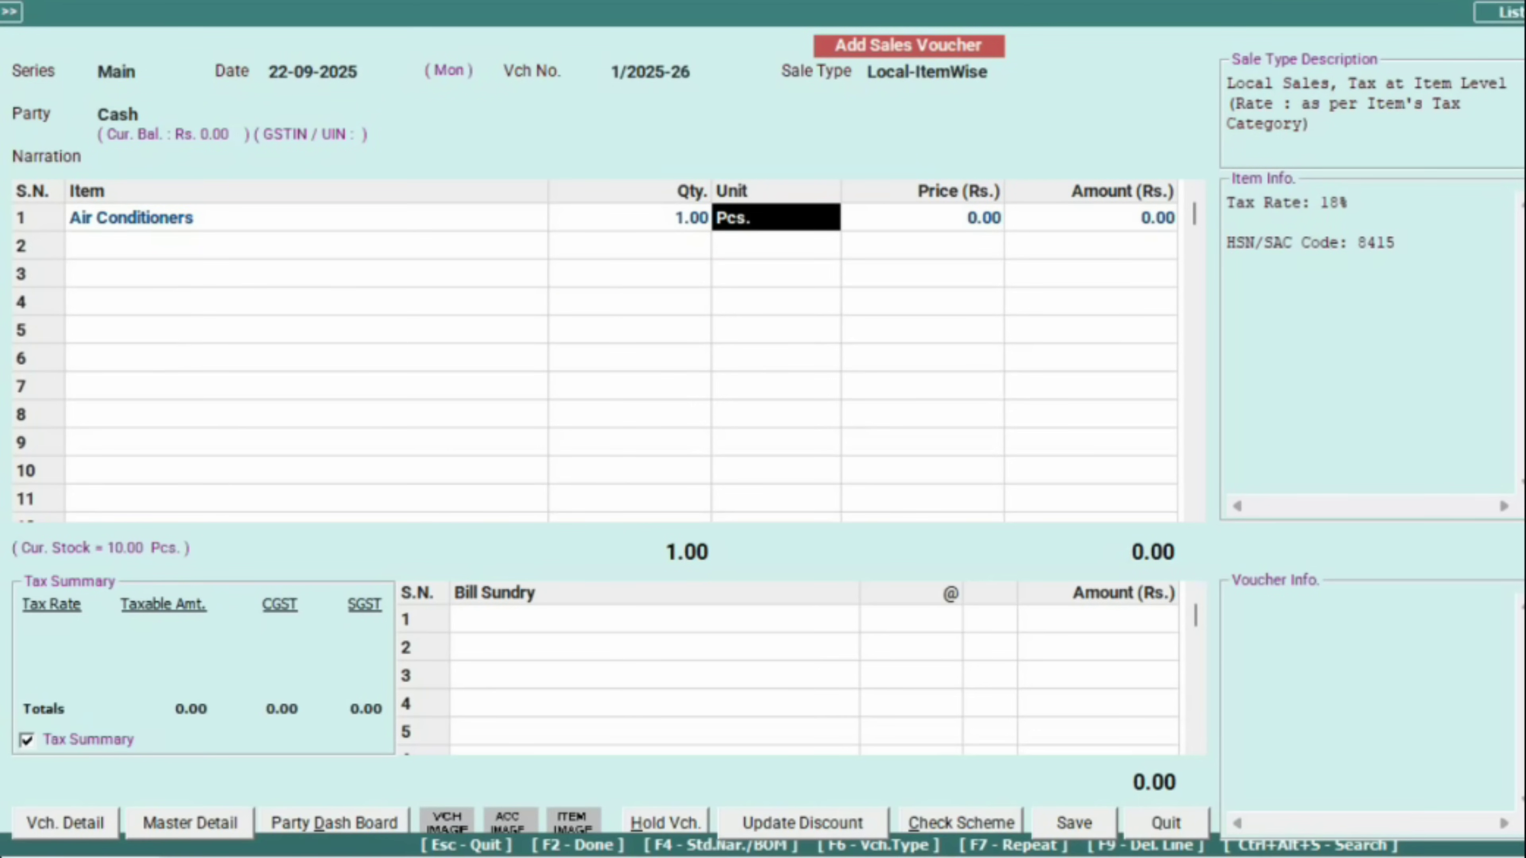
{"action": "key", "text": "Return"}
{"action": "type", "text": "22000"}
{"action": "key", "text": "Return"}
{"action": "key", "text": "Return"}
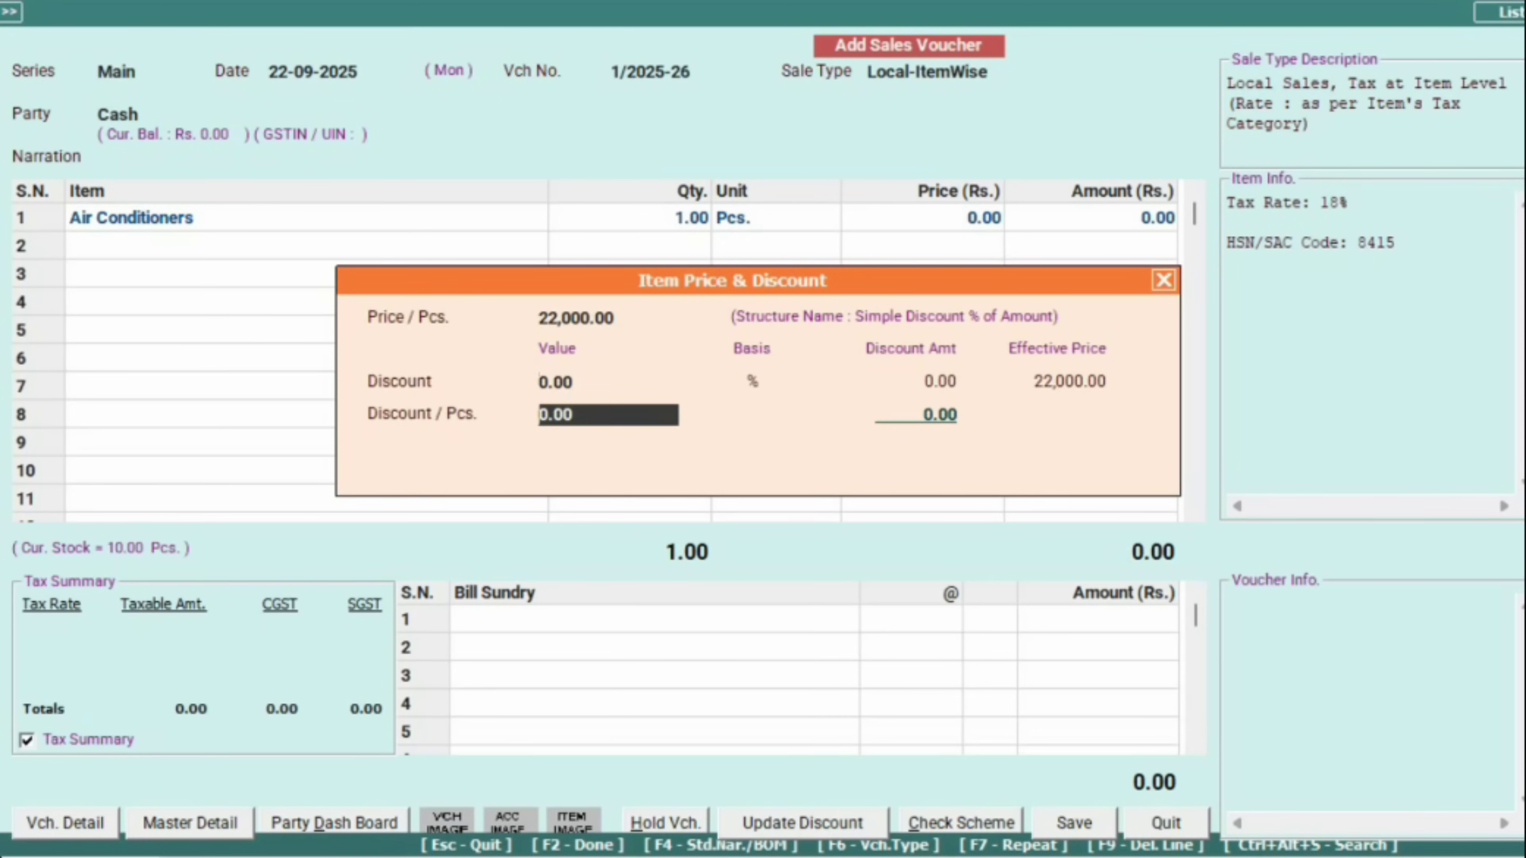
{"action": "key", "text": "Return"}
{"action": "key", "text": "Return"}
{"action": "key", "text": "Return"}
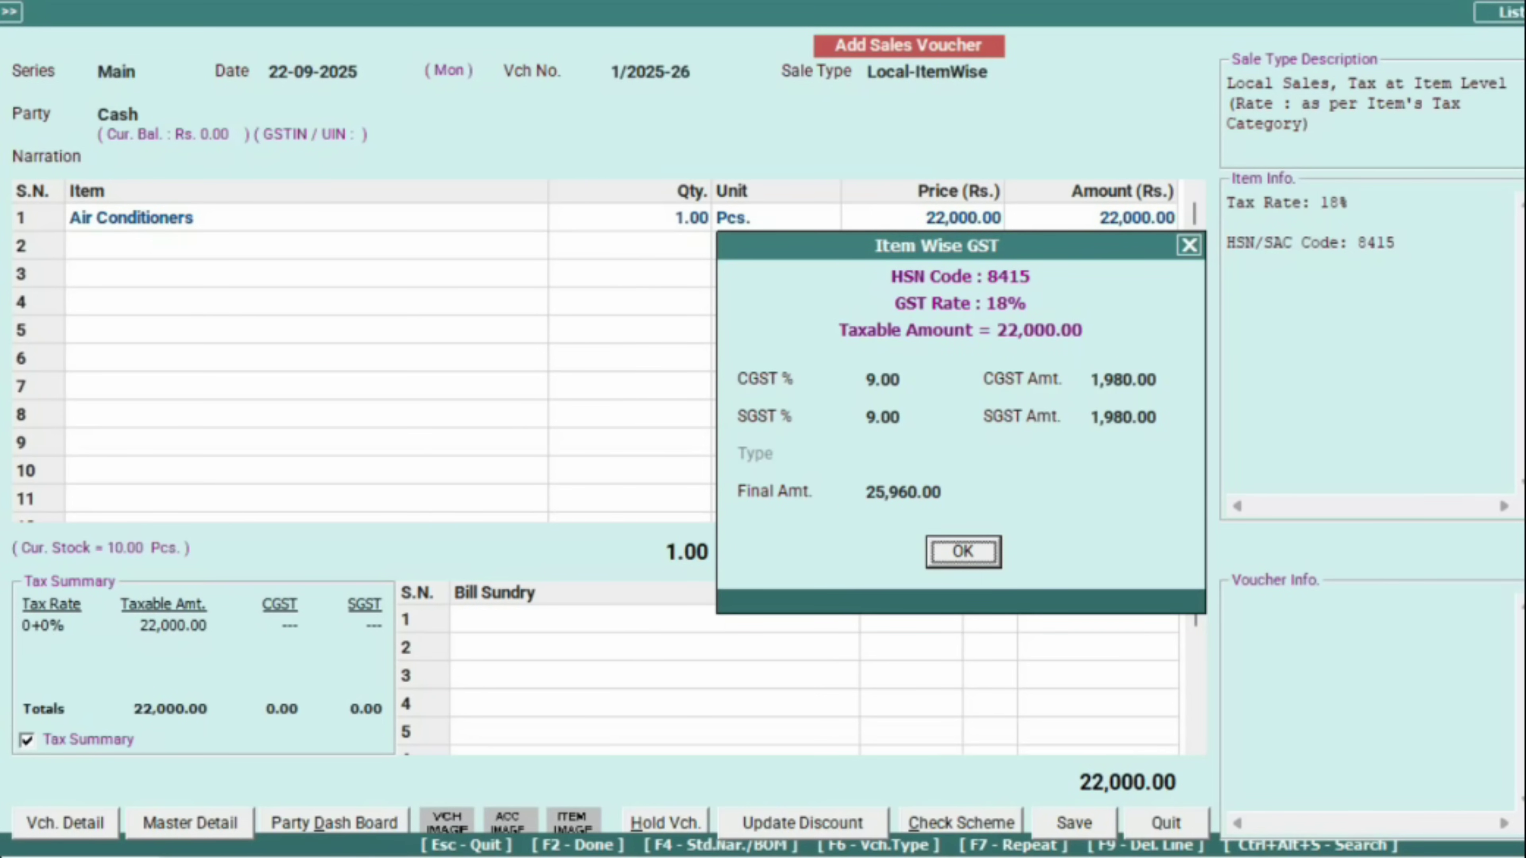
- Add 2 Kgs. of Dry Fruits at 1,290 as the second item and save the sales voucher
{"action": "key", "text": "Return"}
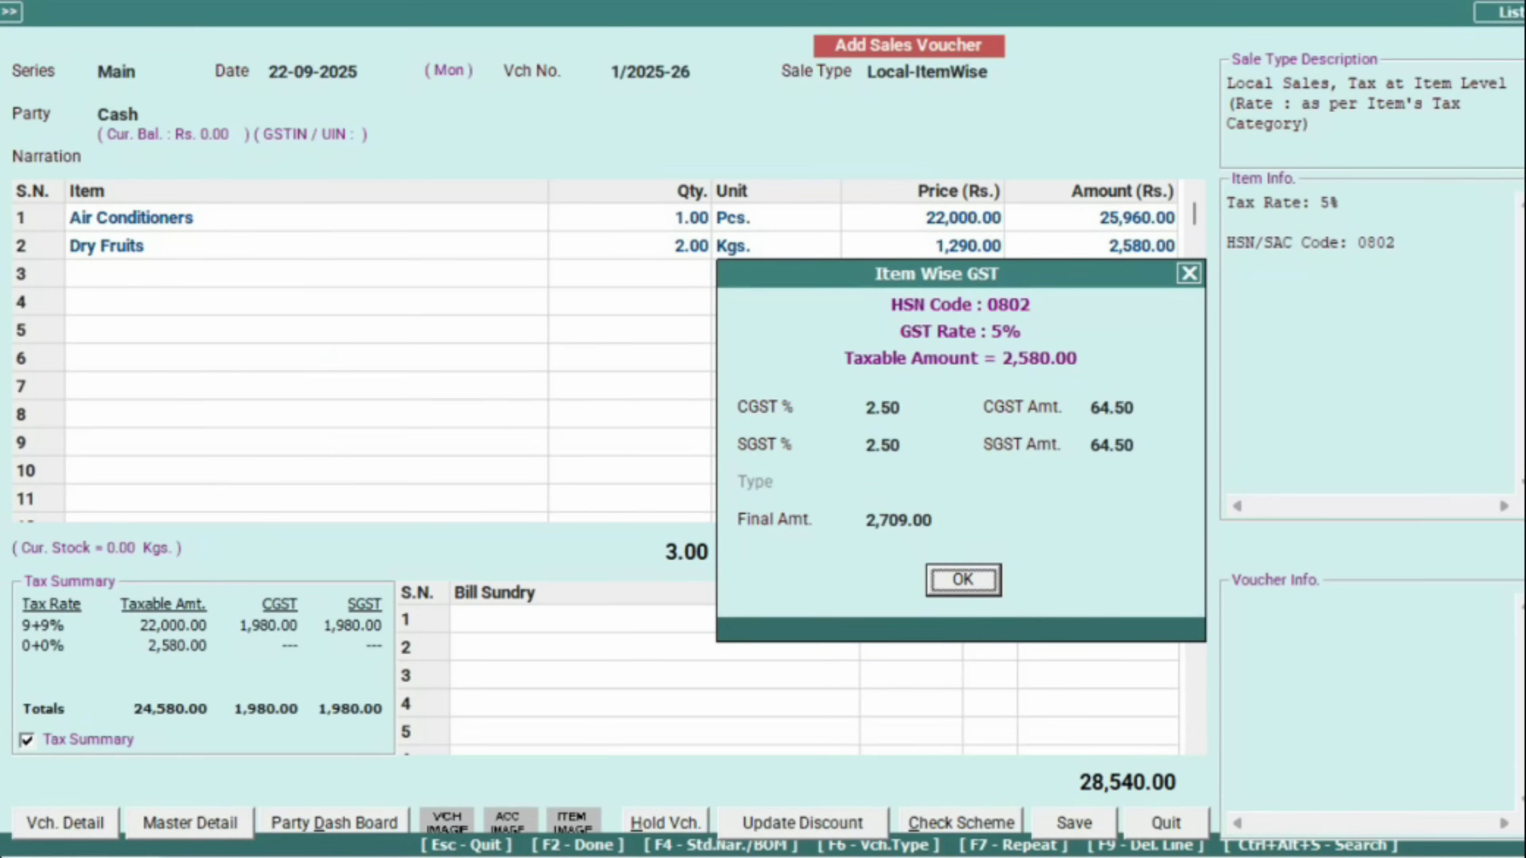
{"action": "key", "text": "Return"}
{"action": "key", "text": "F2"}
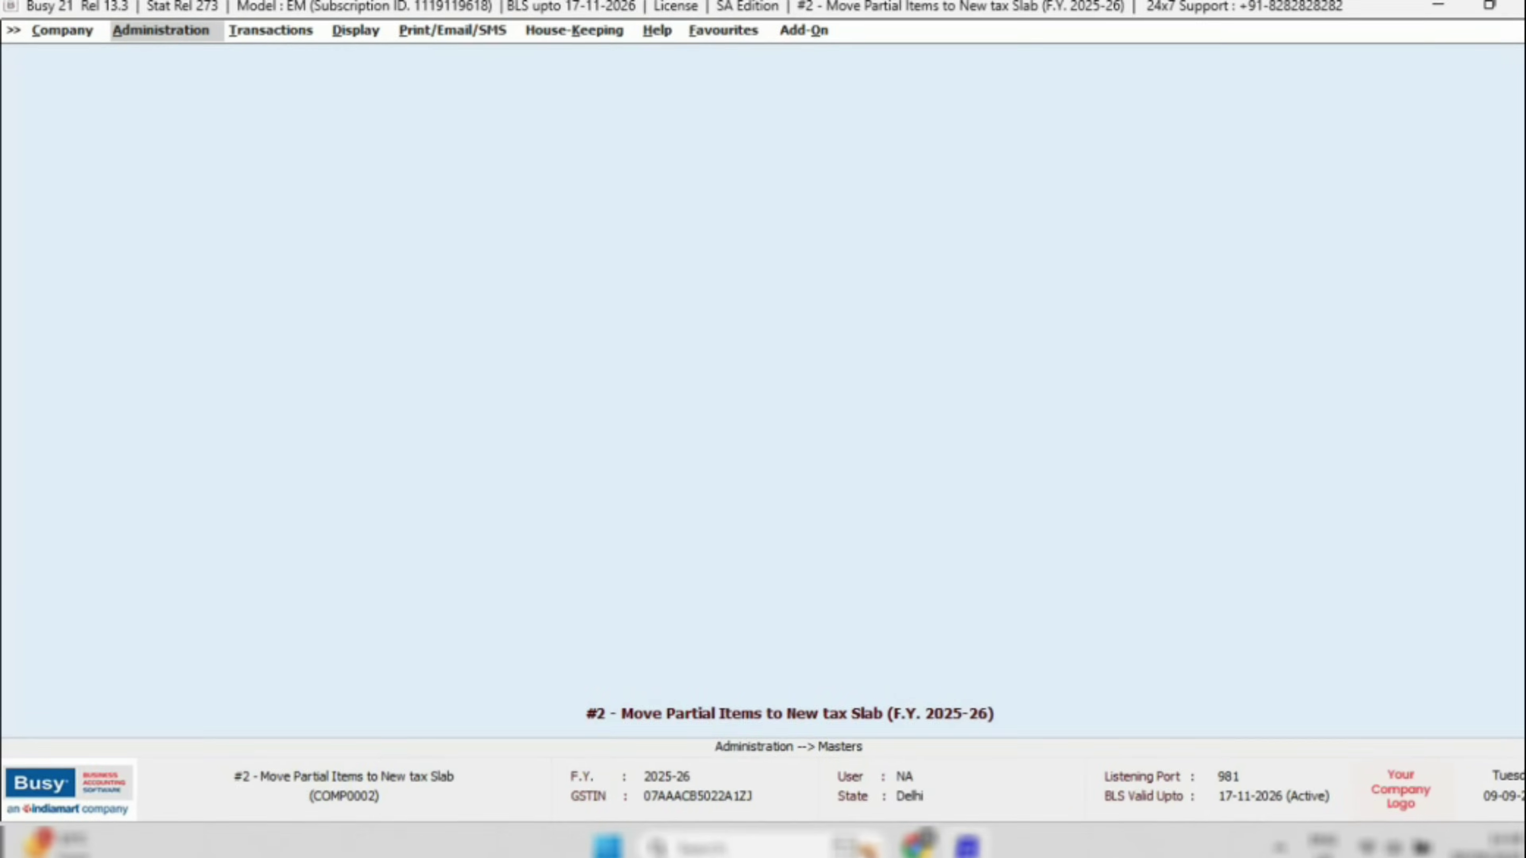
- Display the list of item masters in the company for moving partial items to a new tax slab
{"action": "key", "text": "alt+a"}
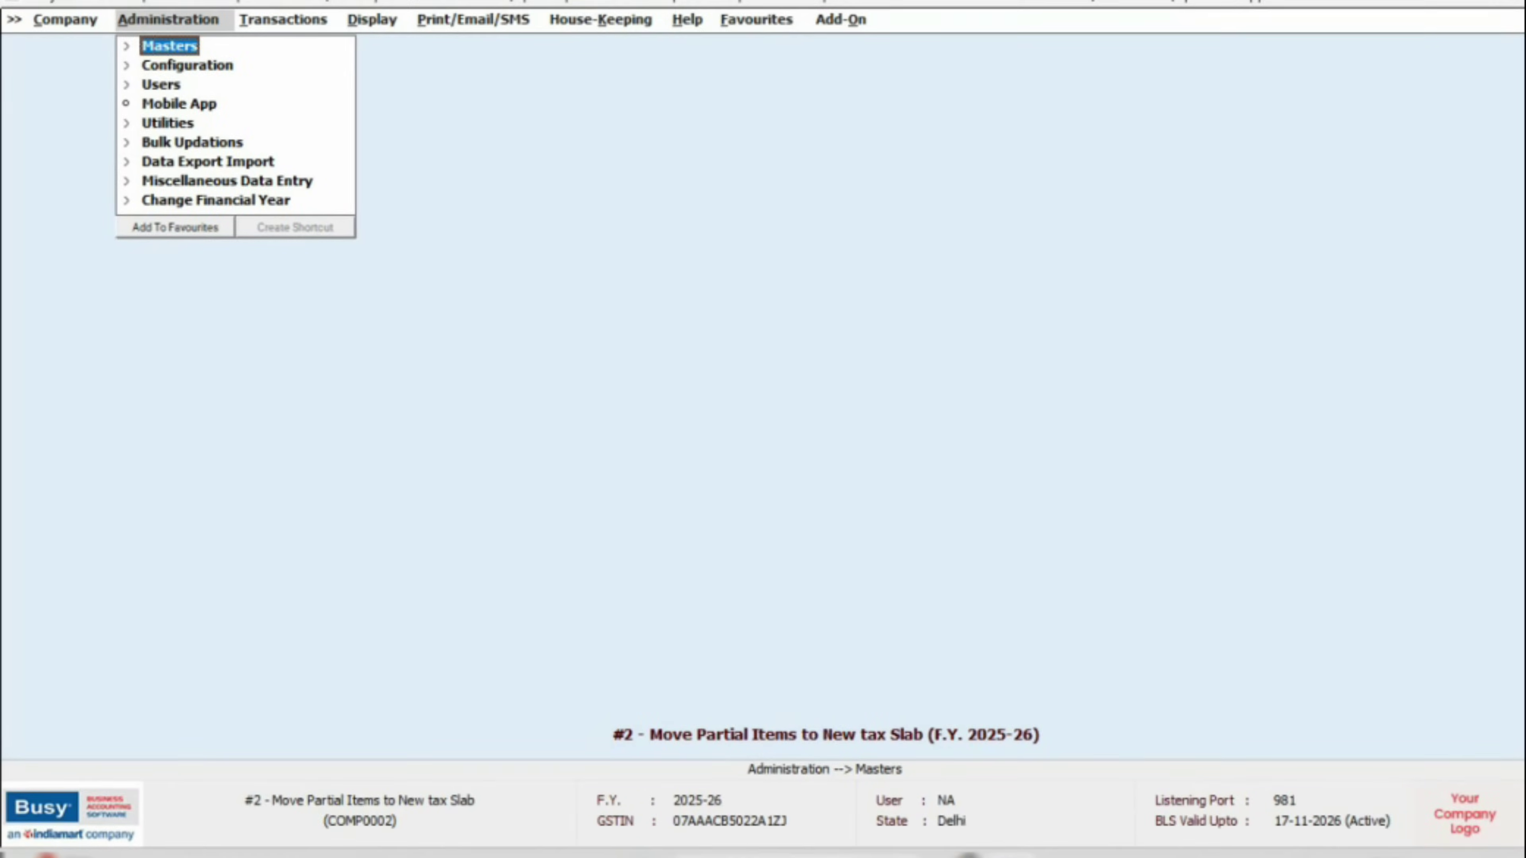
{"action": "key", "text": "Return"}
{"action": "key", "text": "Down"}
{"action": "key", "text": "Down"}
{"action": "key", "text": "Down"}
{"action": "key", "text": "Return"}
{"action": "key", "text": "Down"}
{"action": "key", "text": "Down"}
{"action": "key", "text": "Return"}
{"action": "key", "text": "F2"}
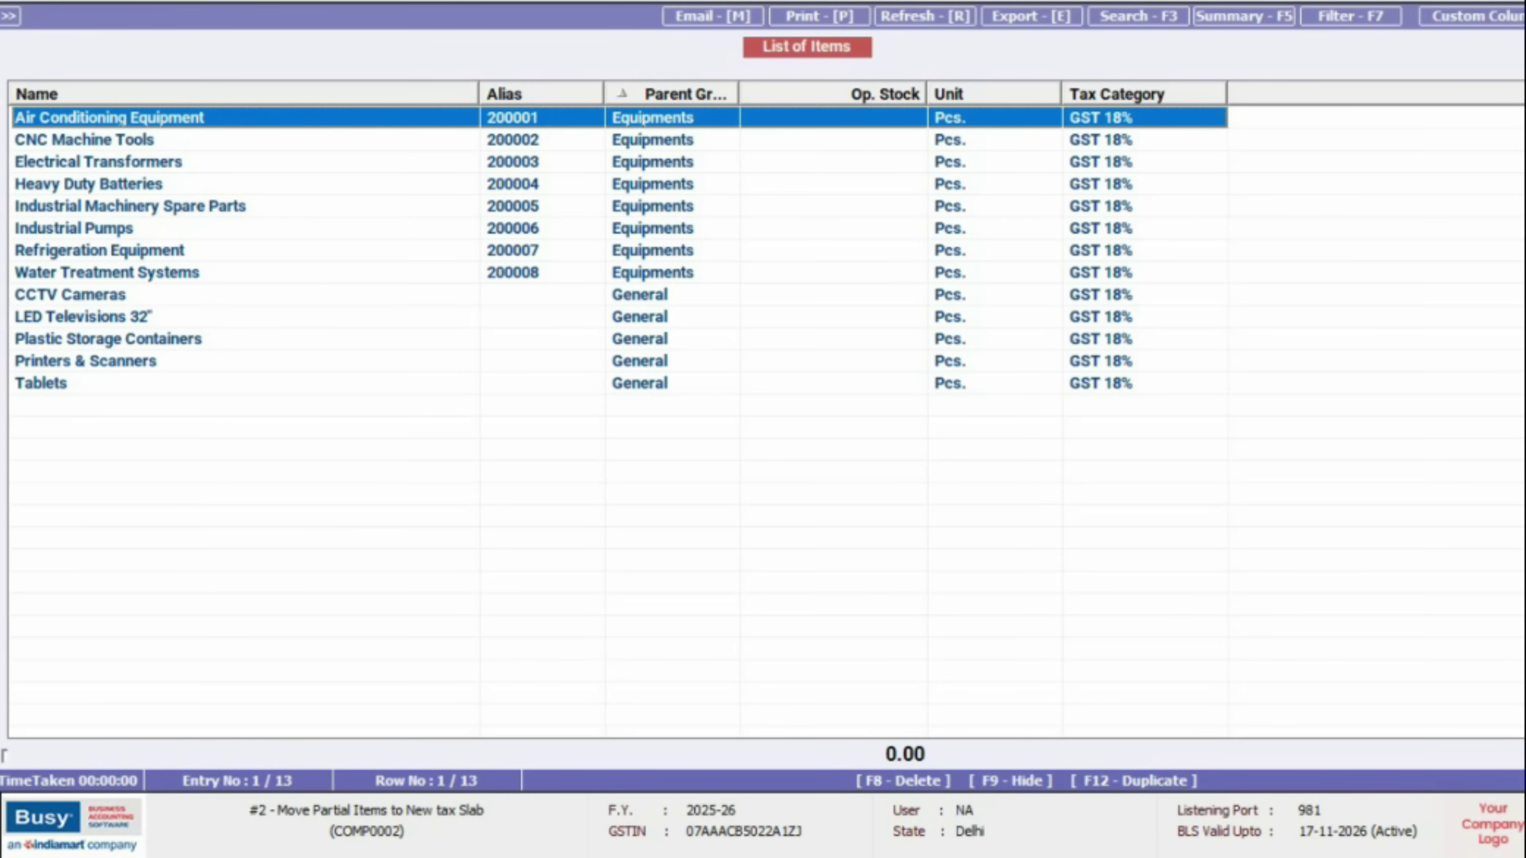
- Select all Equipments items in the list, from Air Conditioning Equipment through Water Treatment Systems
{"action": "key", "text": "shift+Down"}
{"action": "key", "text": "shift+Down"}
{"action": "key", "text": "shift+Down"}
{"action": "key", "text": "shift+Down"}
{"action": "key", "text": "shift+Down"}
{"action": "key", "text": "shift+Down"}
{"action": "key", "text": "shift+Down"}
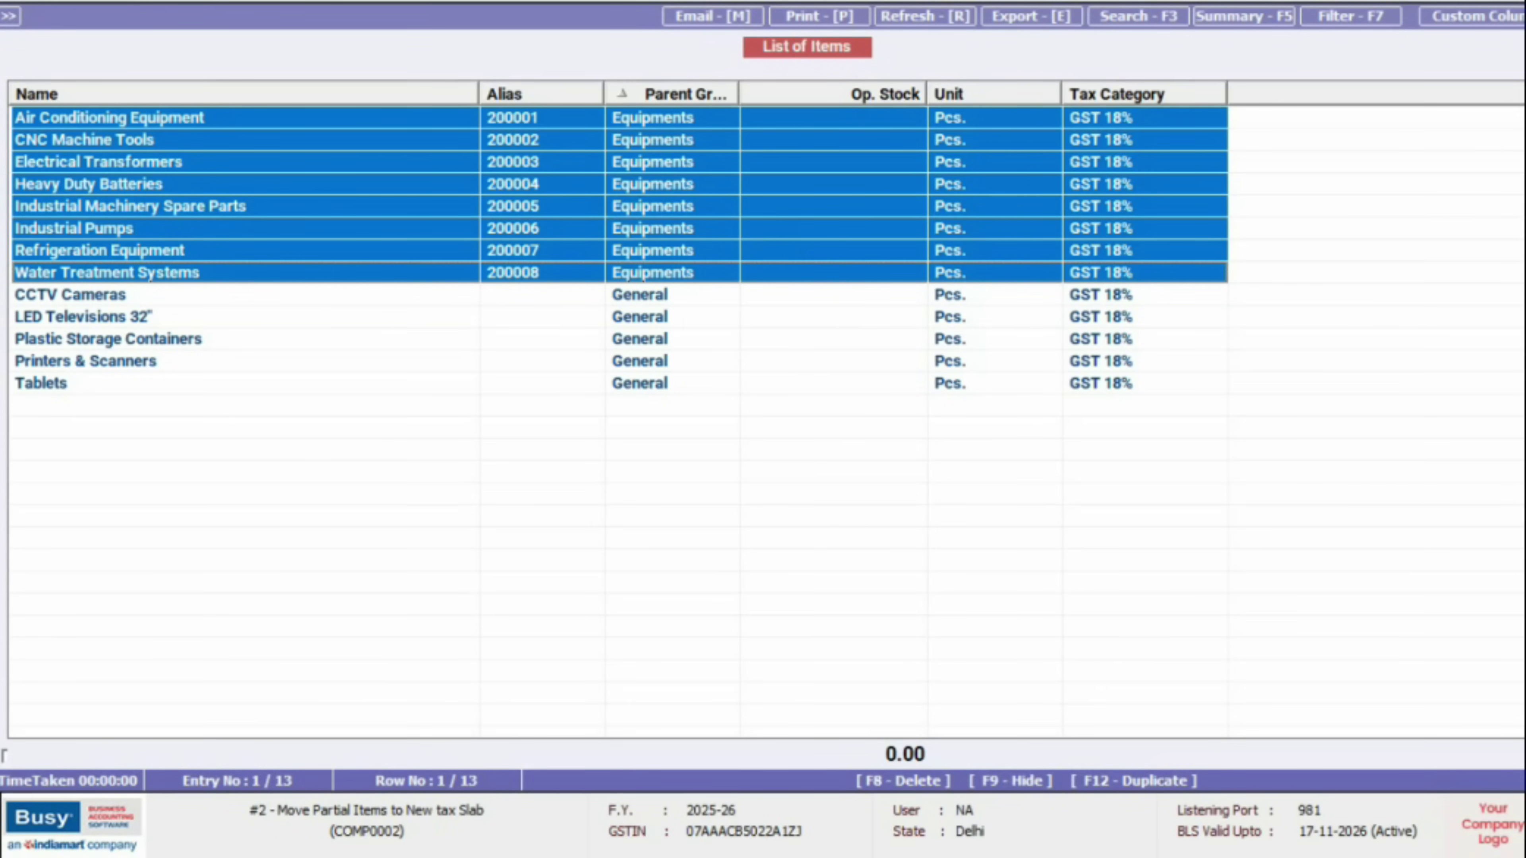
- Select the General items in the list instead, from CCTV Cameras through Tablets
{"action": "key", "text": "Down"}
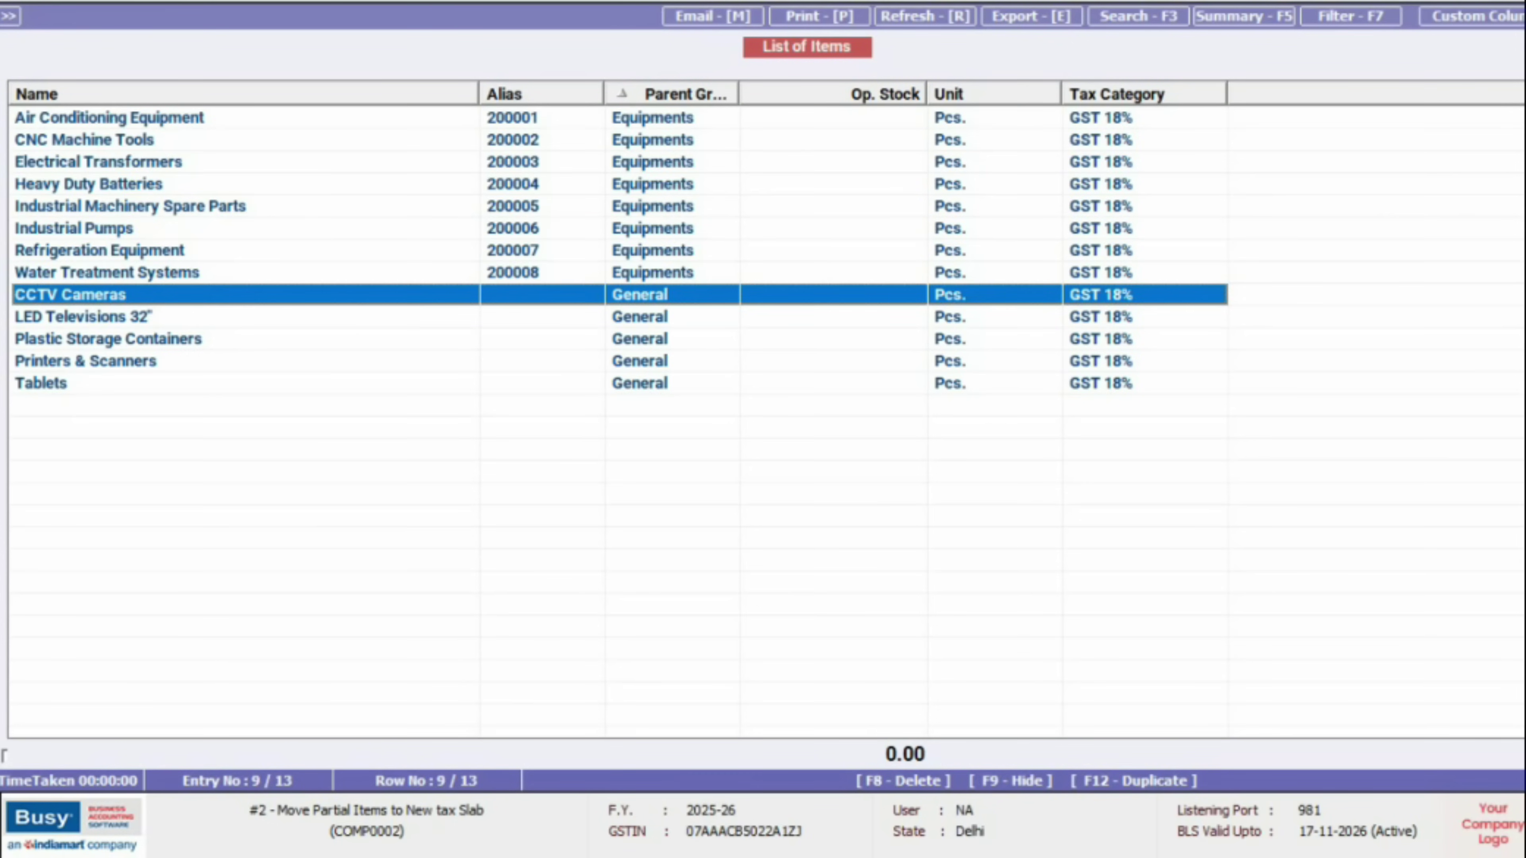
{"action": "key", "text": "shift+Down"}
{"action": "key", "text": "shift+Down"}
{"action": "key", "text": "shift+Down"}
{"action": "key", "text": "shift+Down"}
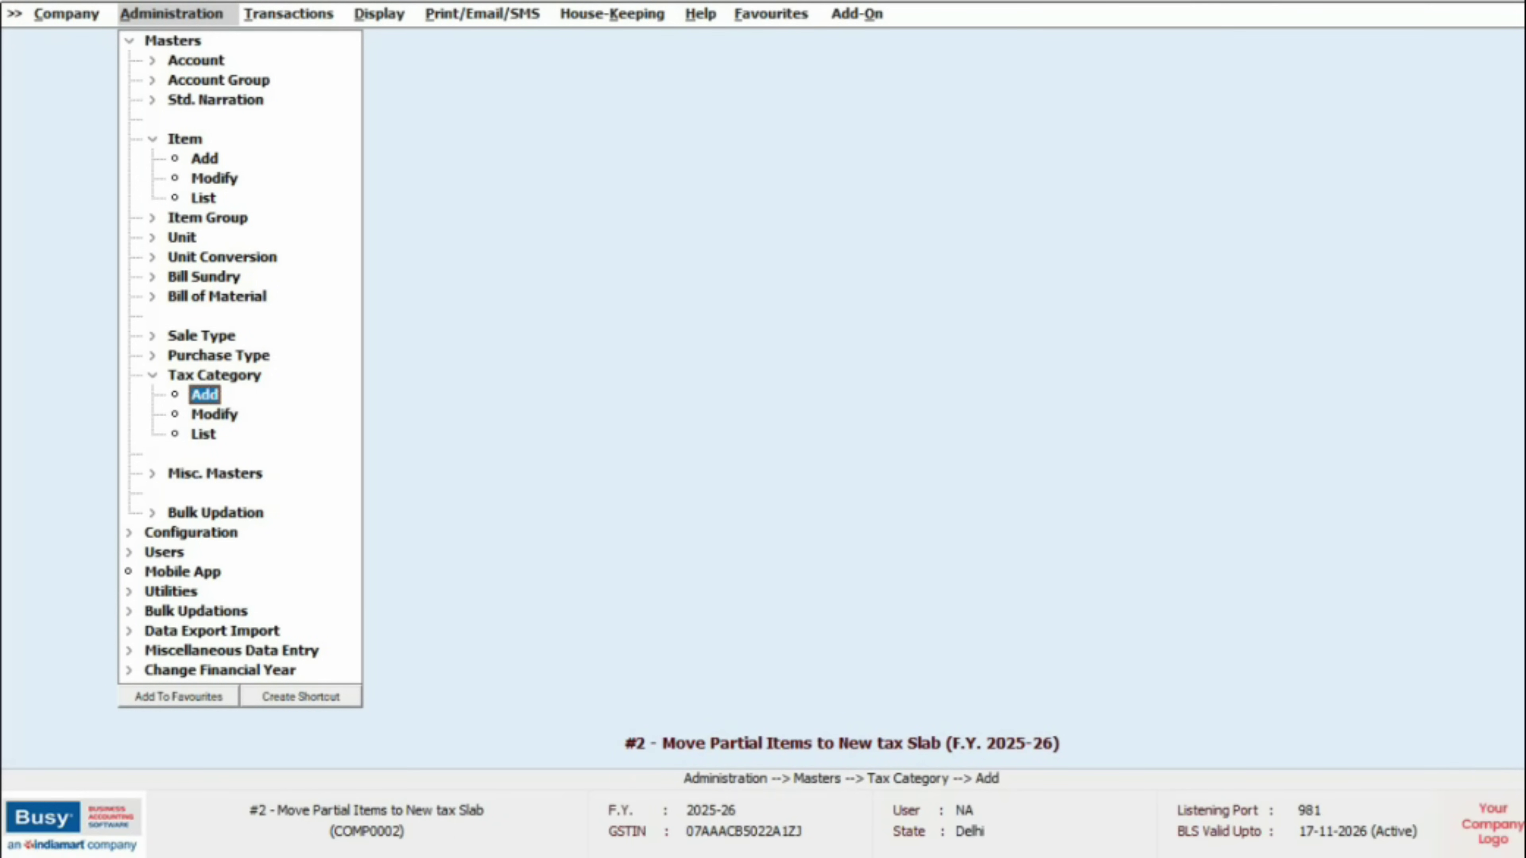
- Create a tax category named GST 18% - 5% of type Goods with an 18% IGST rate
{"action": "key", "text": "Return"}
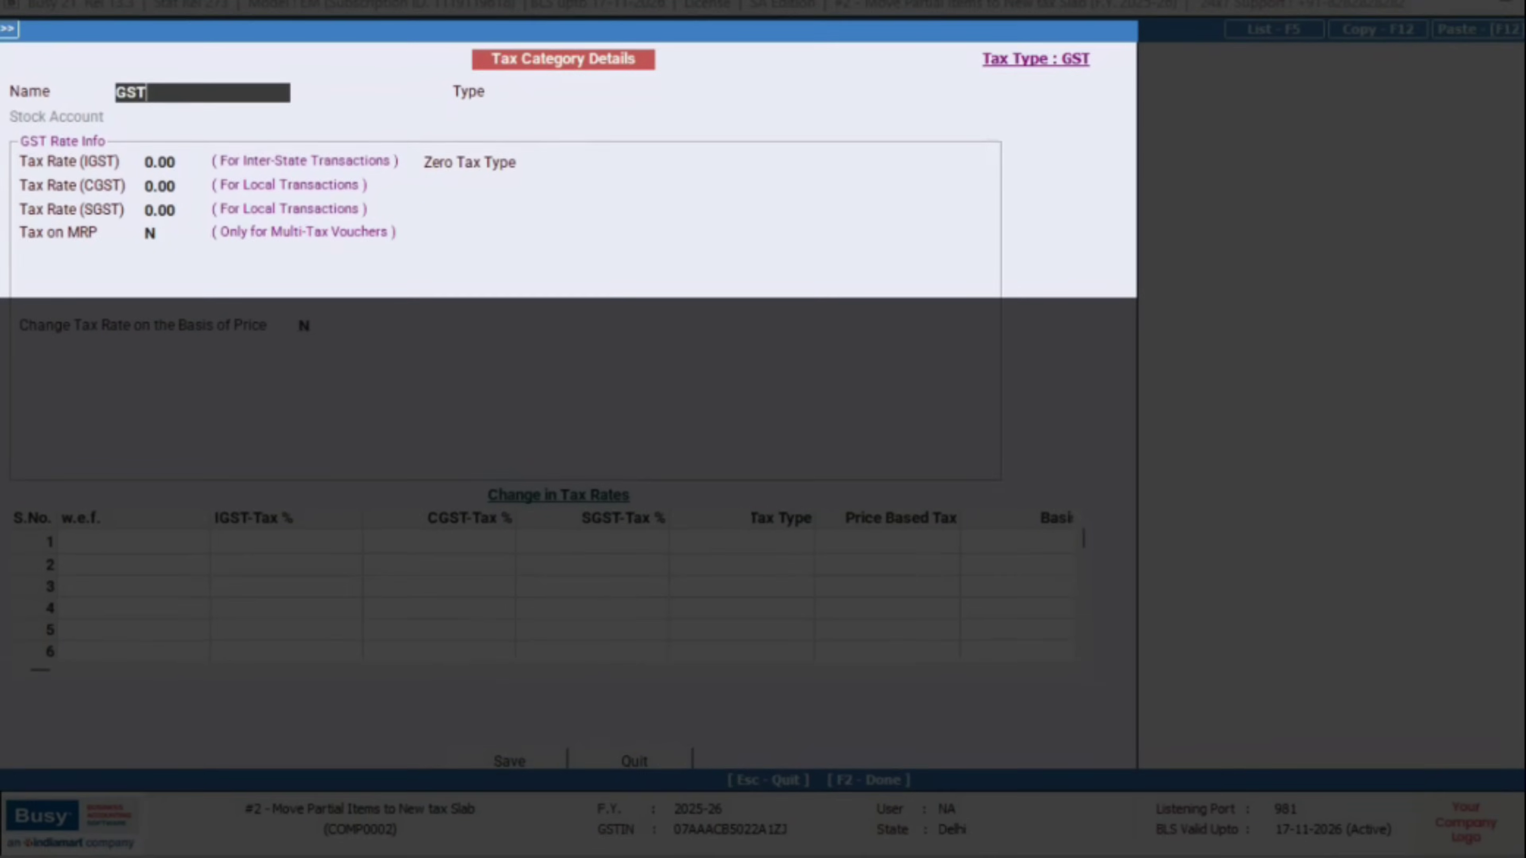
{"action": "type", "text": "18% -5%"}
{"action": "key", "text": "Return"}
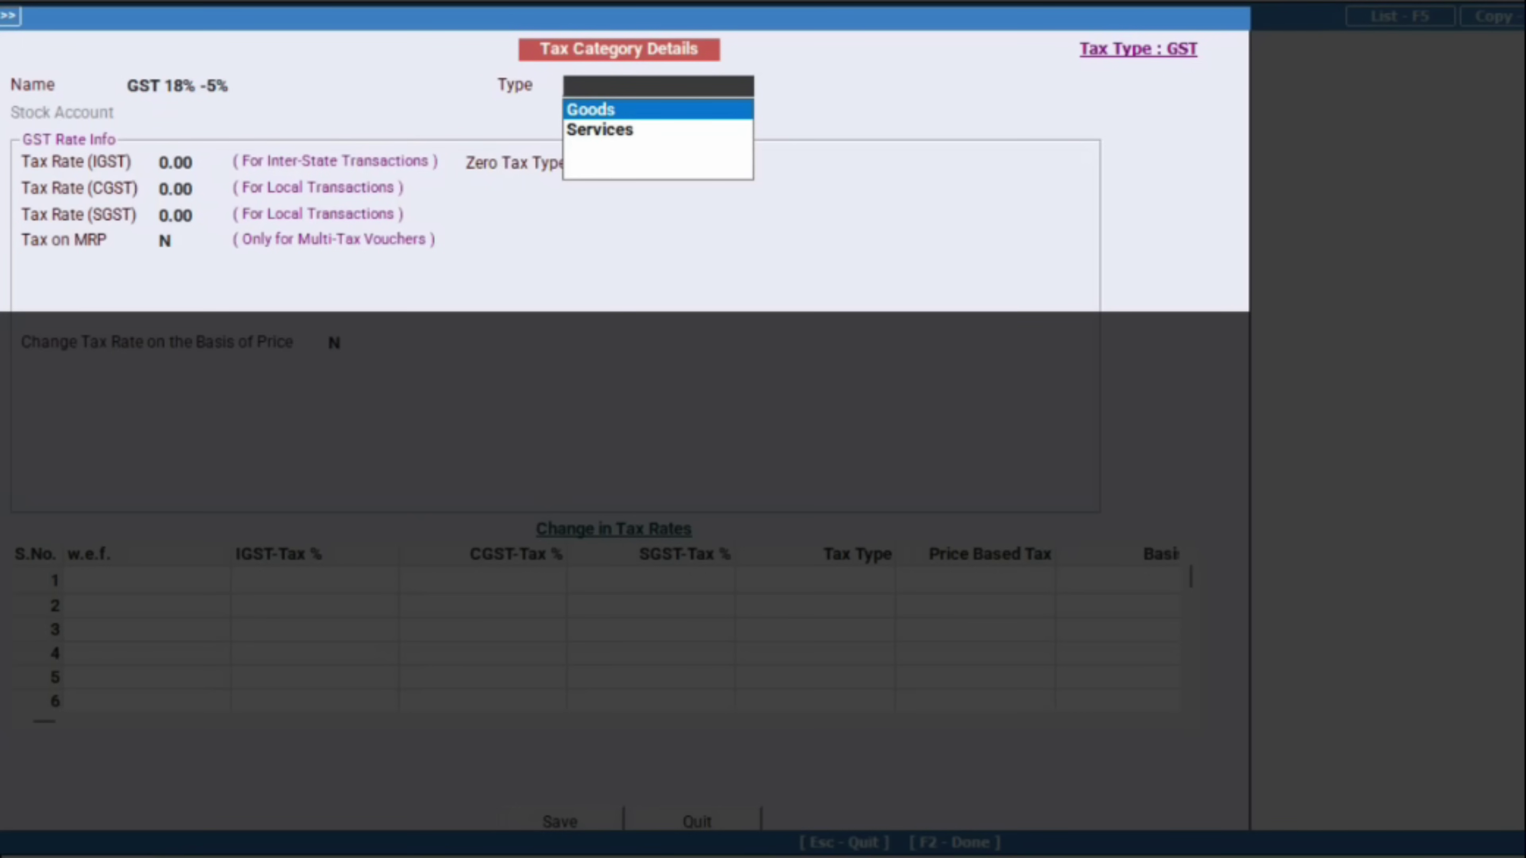
{"action": "key", "text": "Return"}
{"action": "type", "text": "18"}
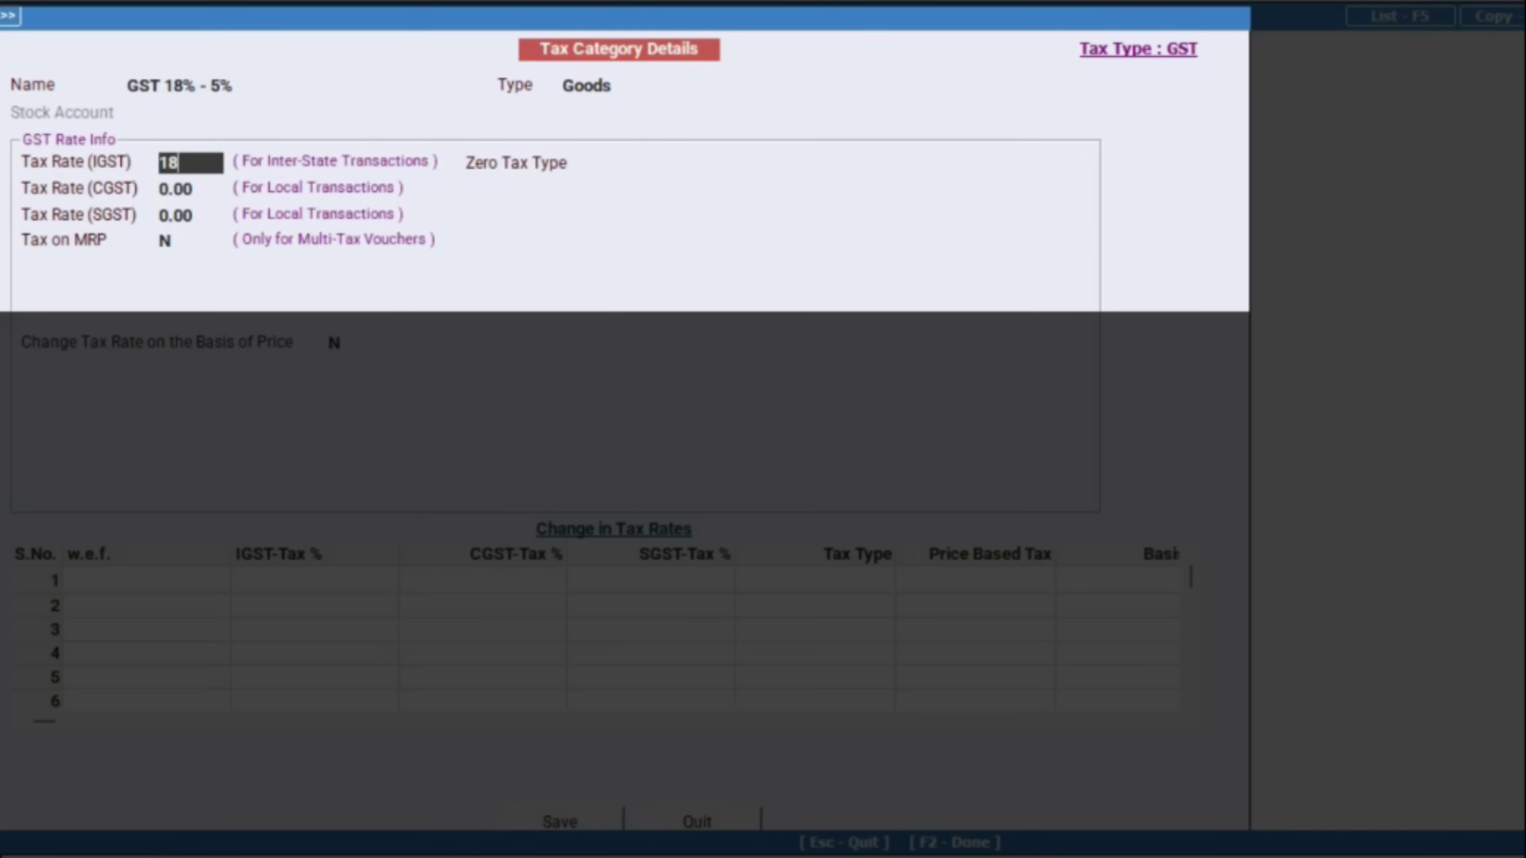
{"action": "key", "text": "Return"}
{"action": "key", "text": "Return"}
{"action": "key", "text": "Return"}
{"action": "key", "text": "Return"}
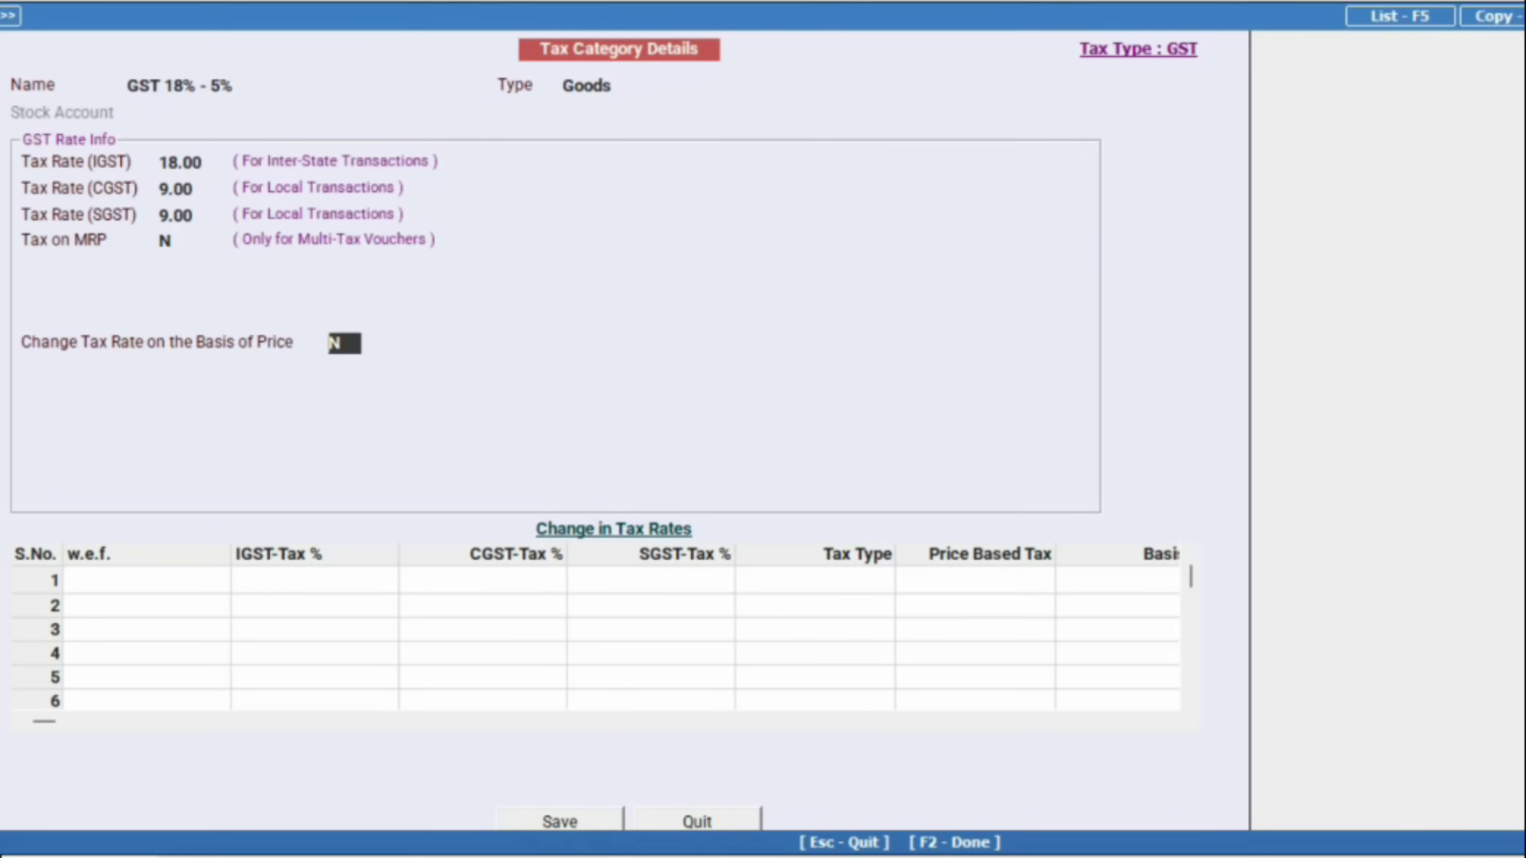
- Add a 5% IGST rate change effective 22-09-2025 to the new tax category and save it
{"action": "key", "text": "Return"}
{"action": "type", "text": "22-09-2025"}
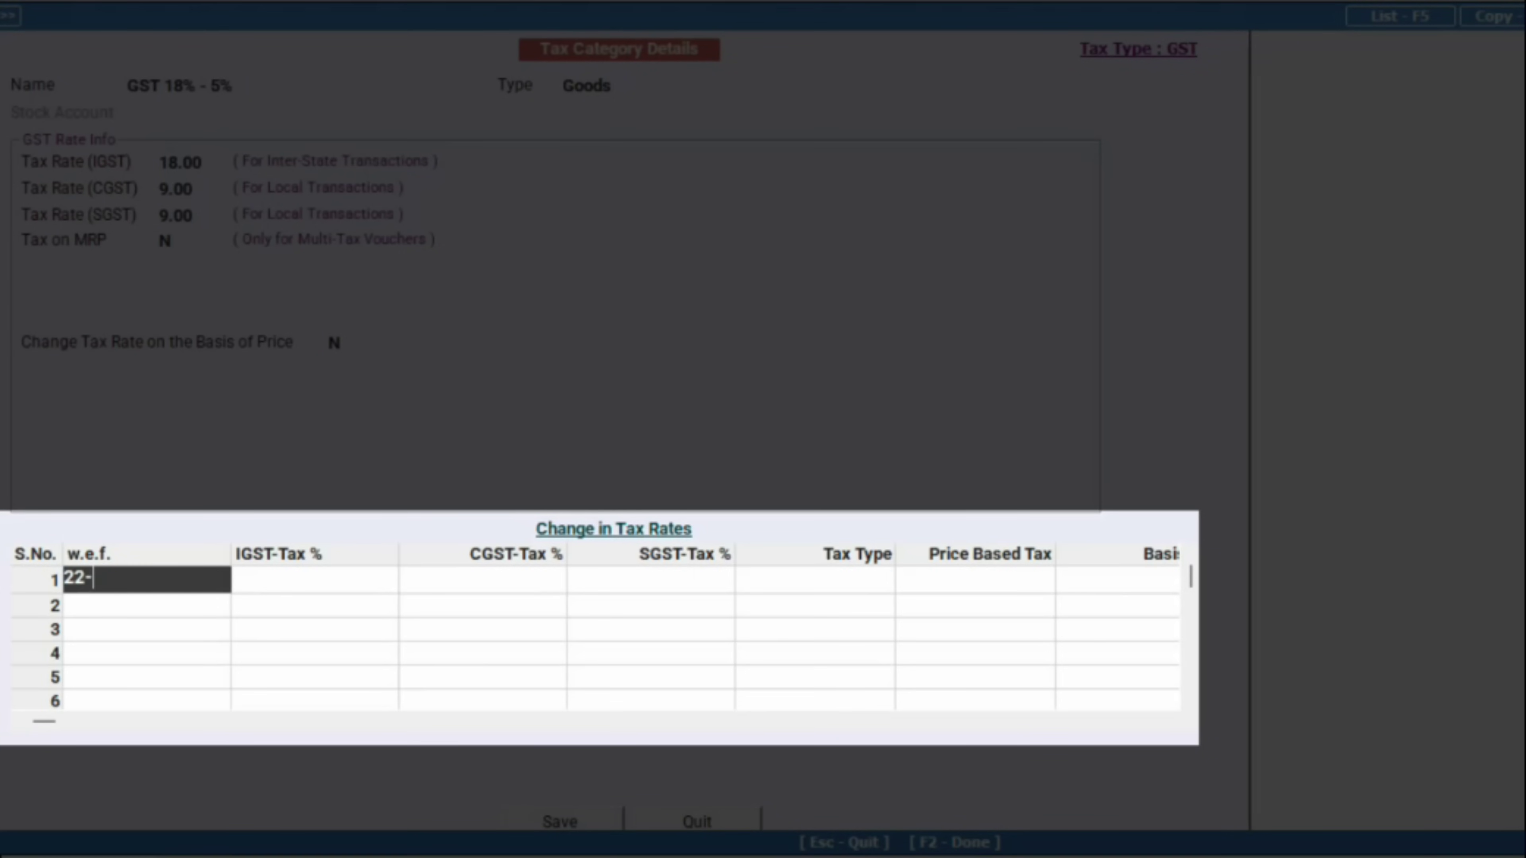
{"action": "key", "text": "Return"}
{"action": "type", "text": "5"}
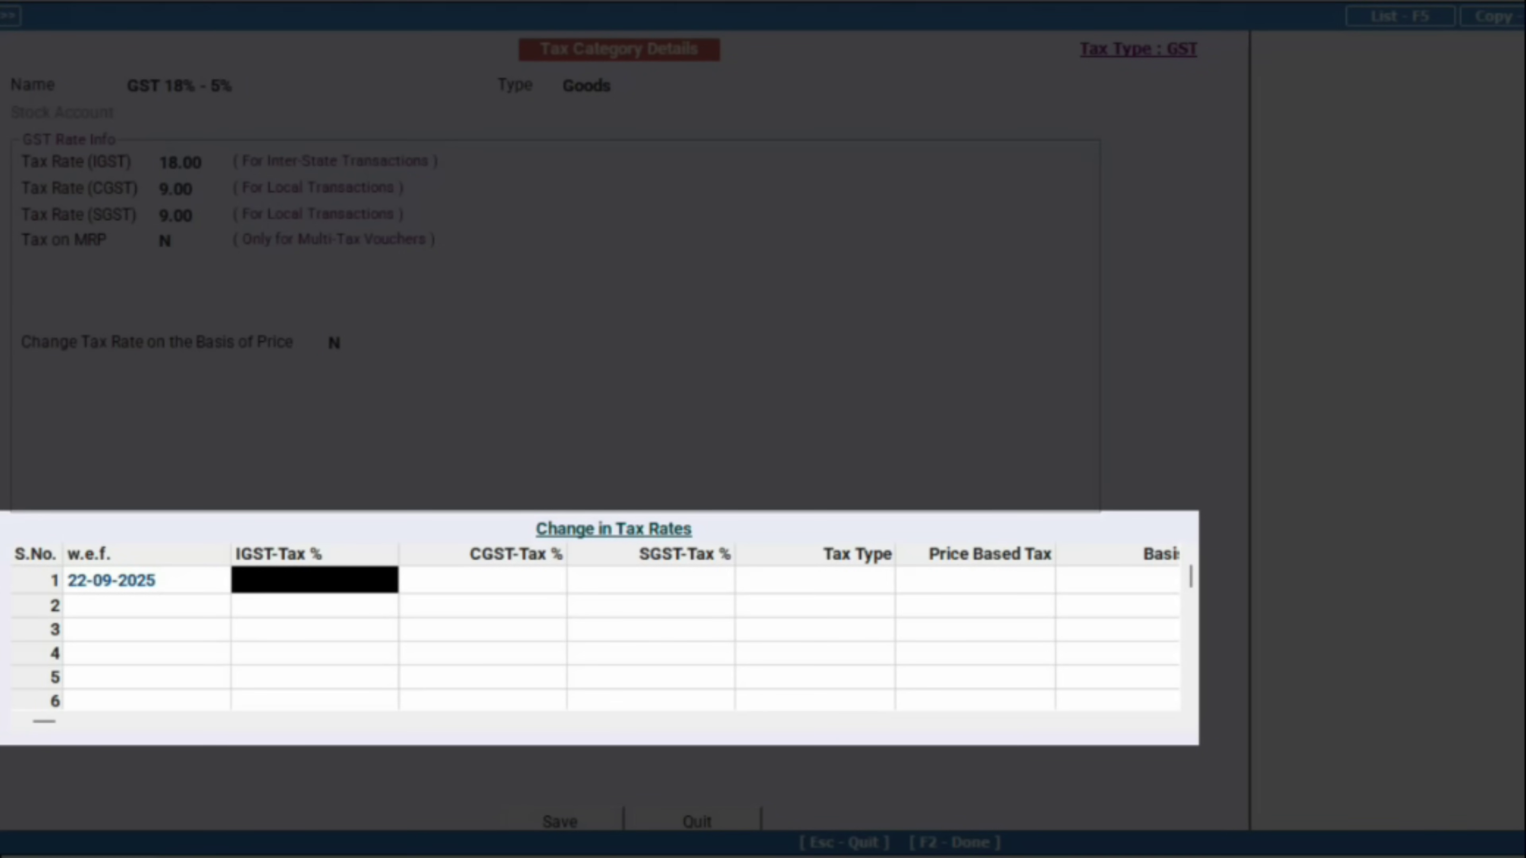
{"action": "key", "text": "Return"}
{"action": "key", "text": "F2"}
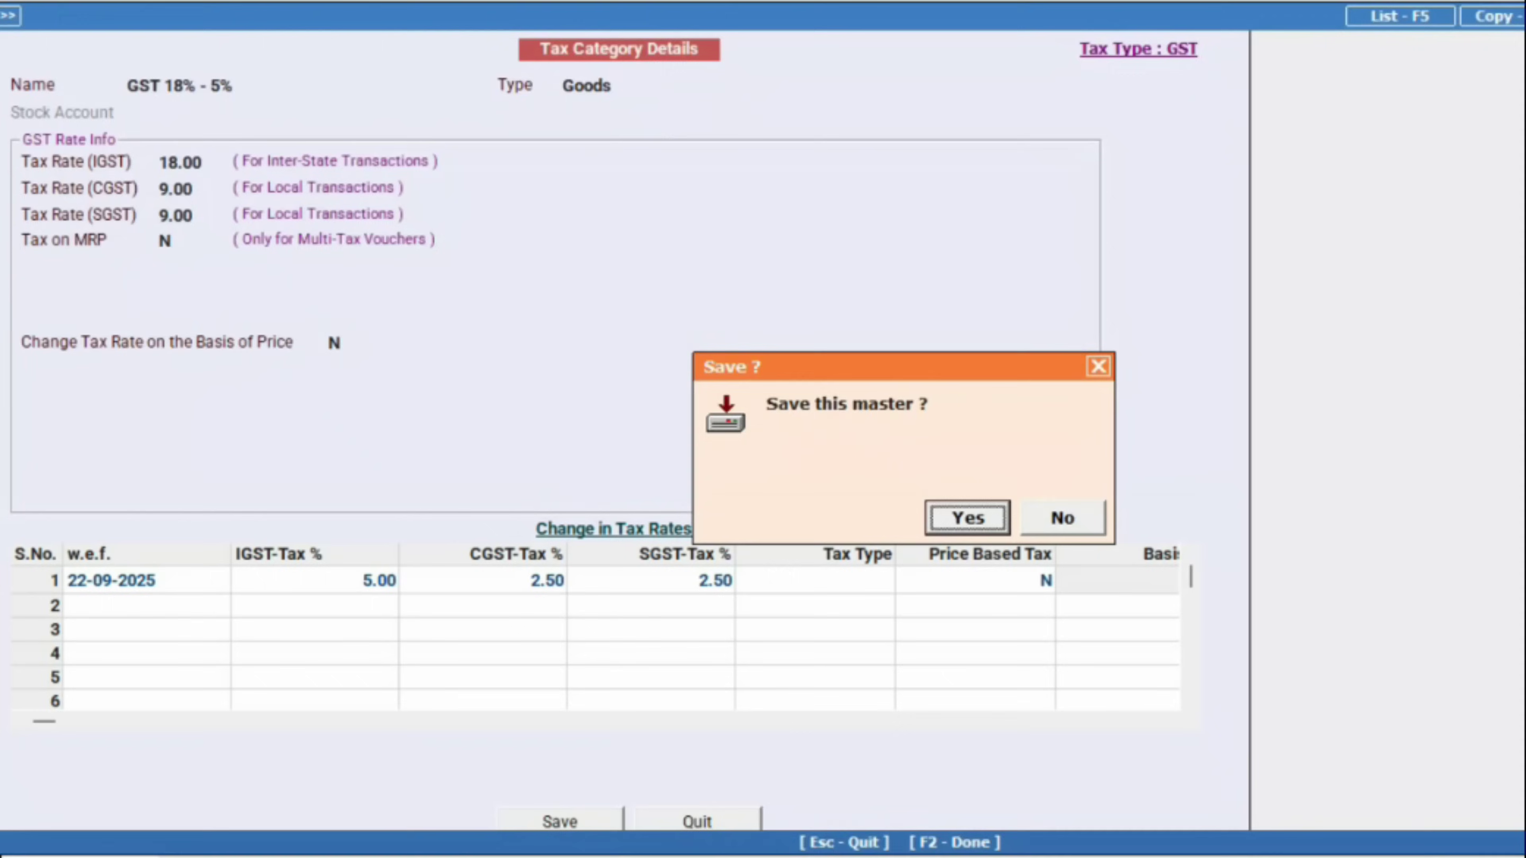
{"action": "key", "text": "Return"}
- Open the bulk updation for checking and updating item HSN codes and tax categories
{"action": "key", "text": "Down"}
{"action": "key", "text": "Down"}
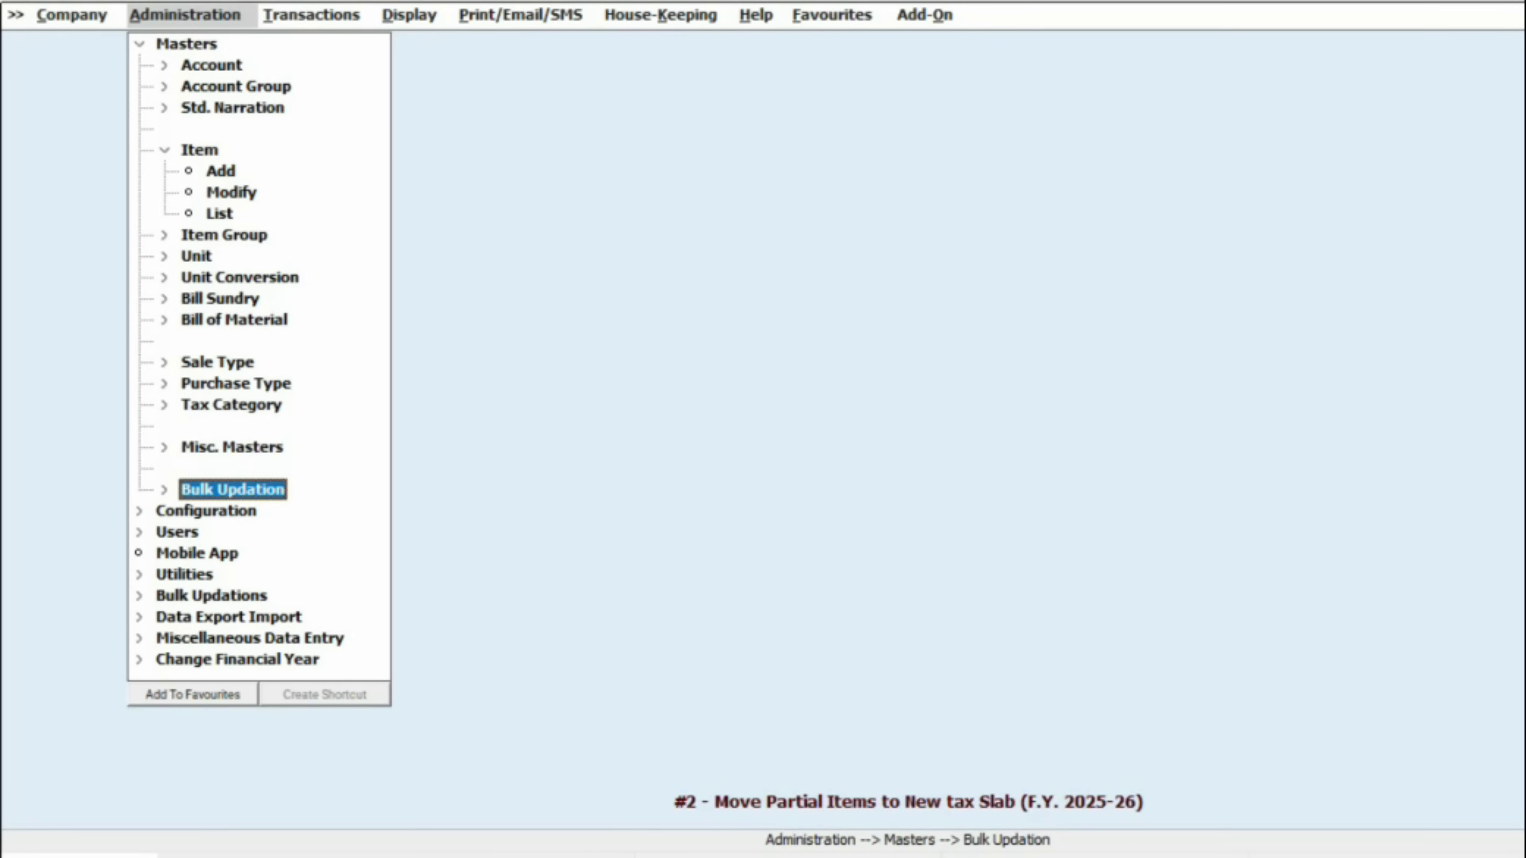
{"action": "key", "text": "Return"}
{"action": "key", "text": "Down"}
{"action": "key", "text": "Down"}
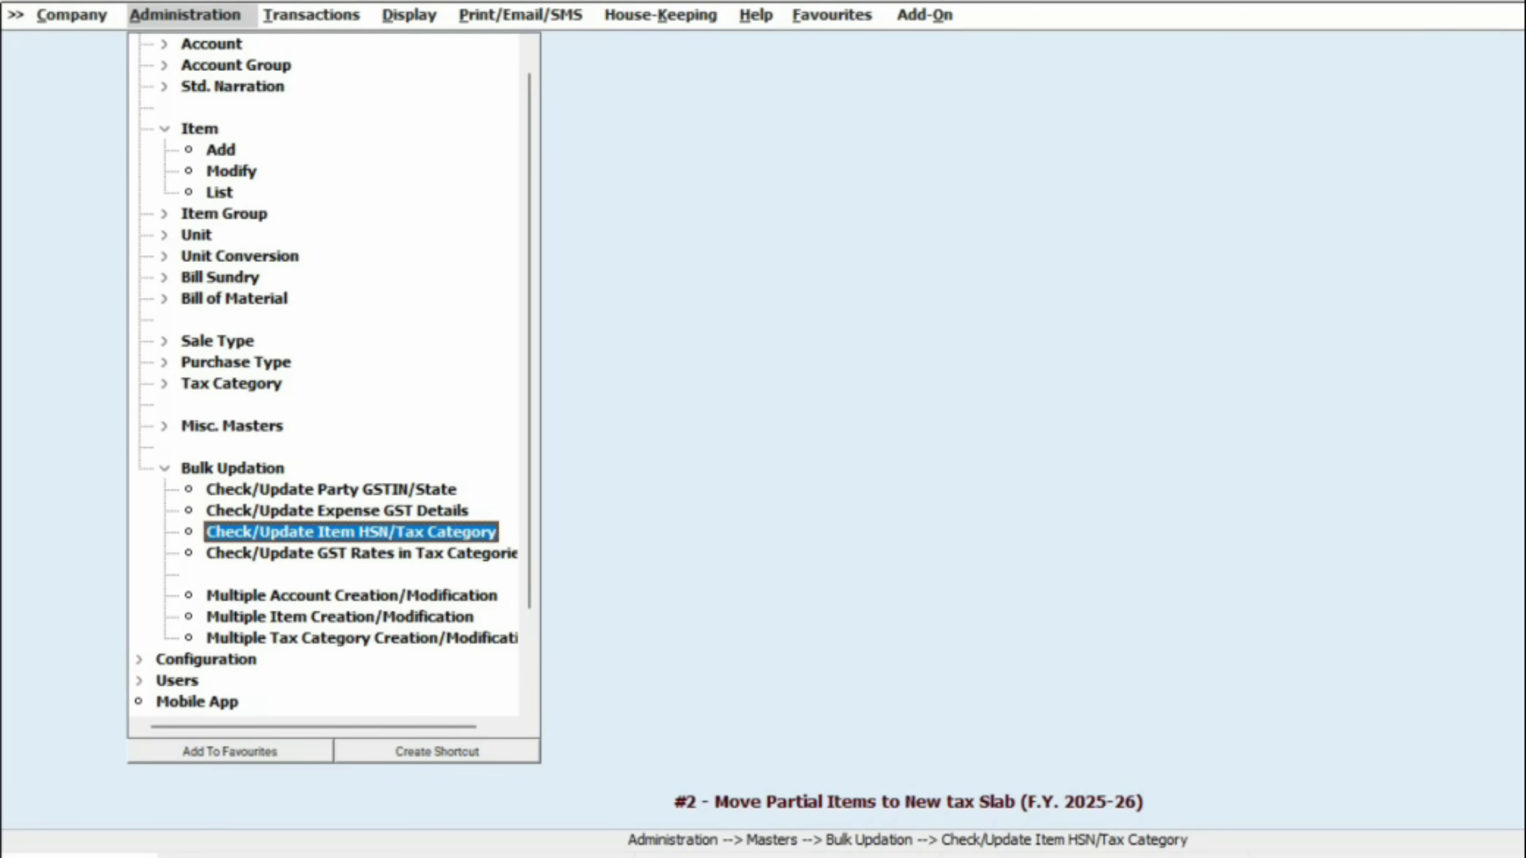
{"action": "key", "text": "Return"}
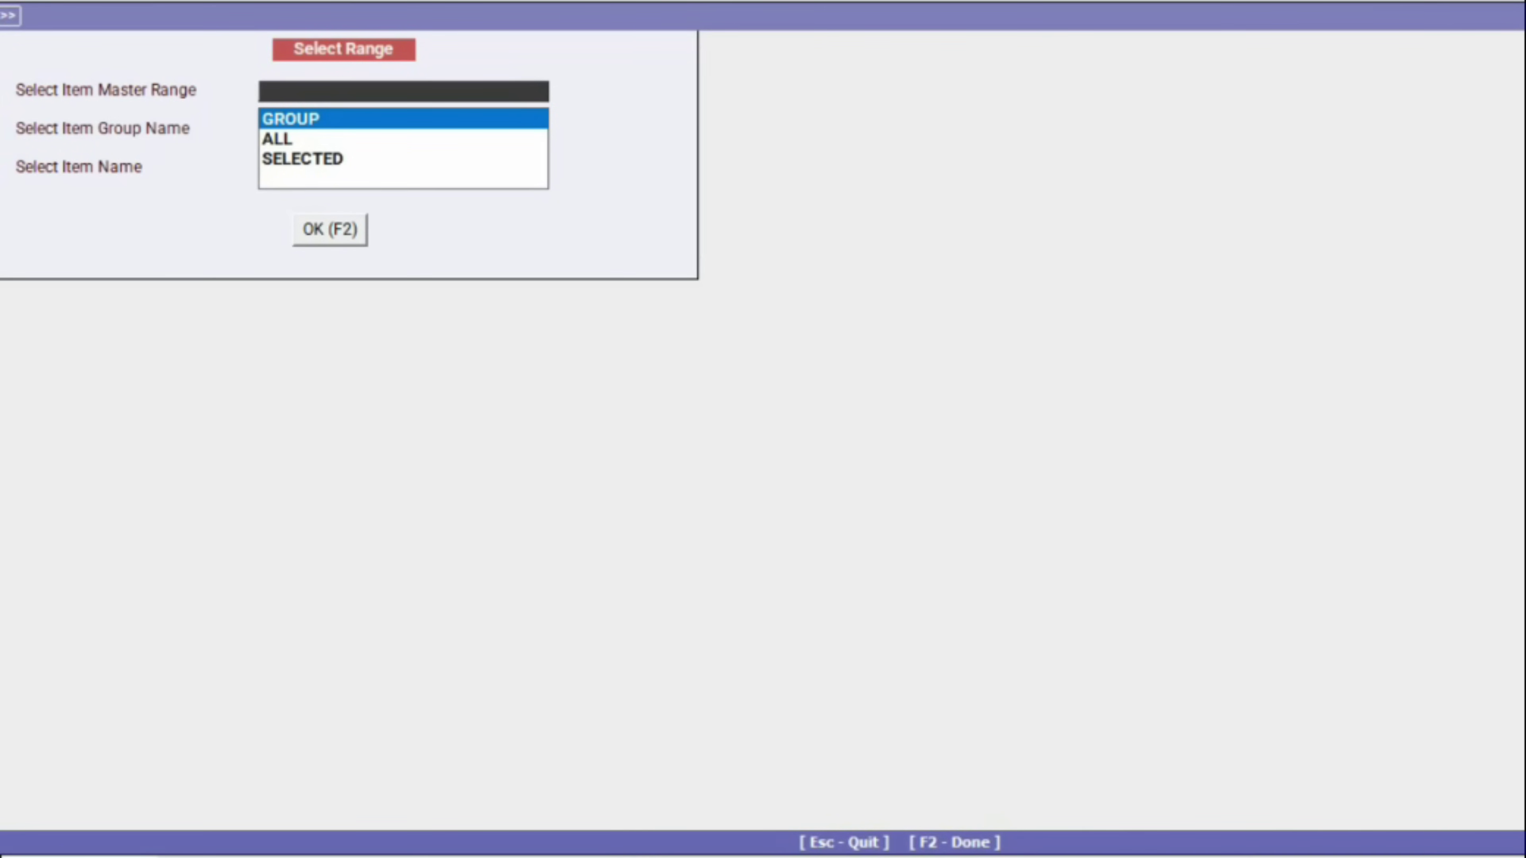
- Set the item master range to GROUP with the Equipments item group and load its items
{"action": "key", "text": "Down"}
{"action": "key", "text": "Down"}
{"action": "key", "text": "Up"}
{"action": "key", "text": "Up"}
{"action": "key", "text": "Return"}
{"action": "type", "text": "EQ"}
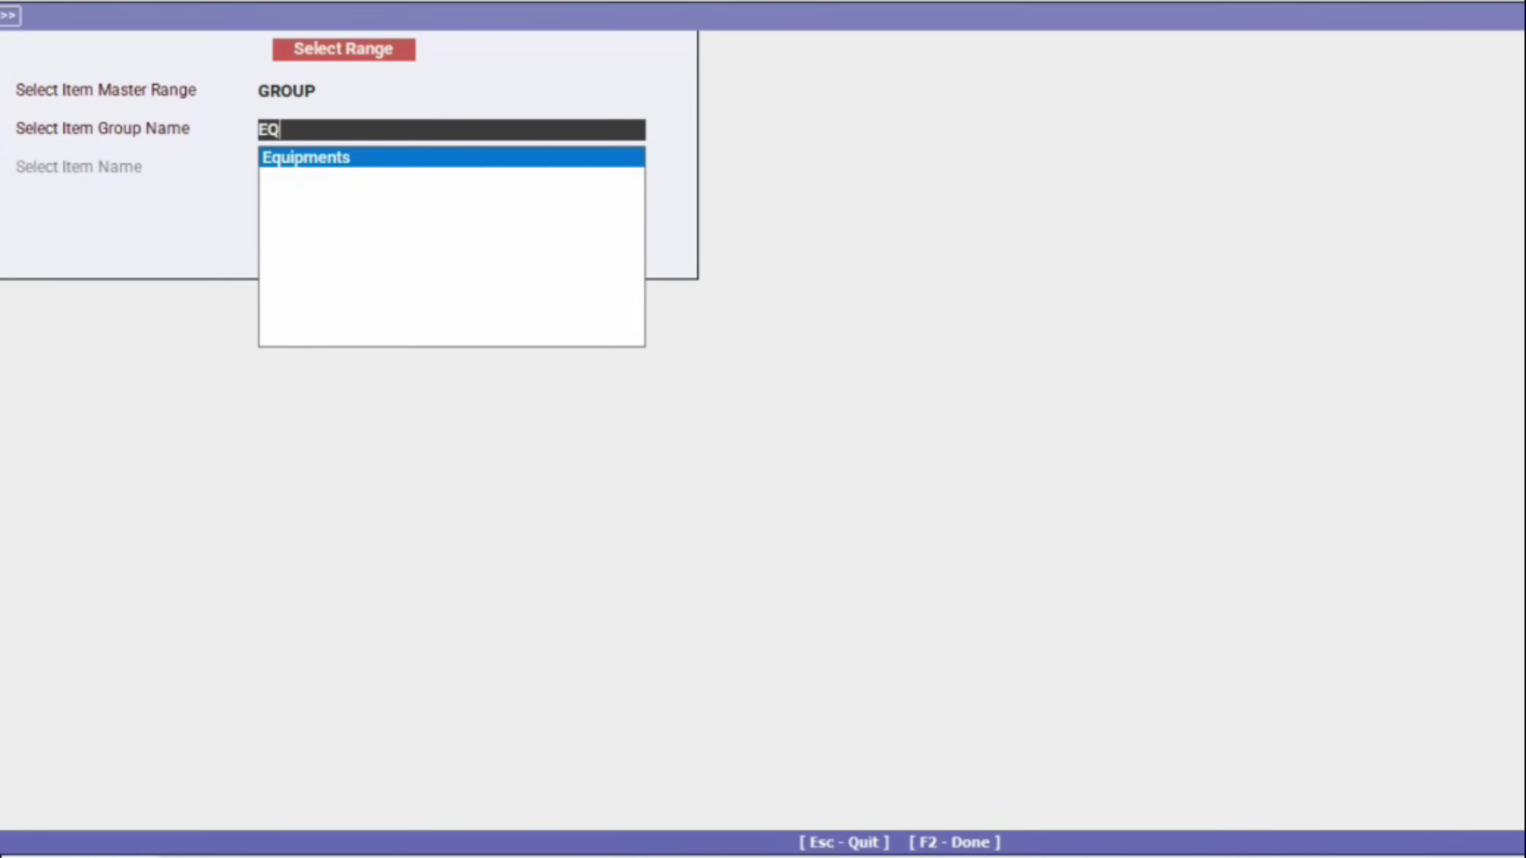
{"action": "key", "text": "Return"}
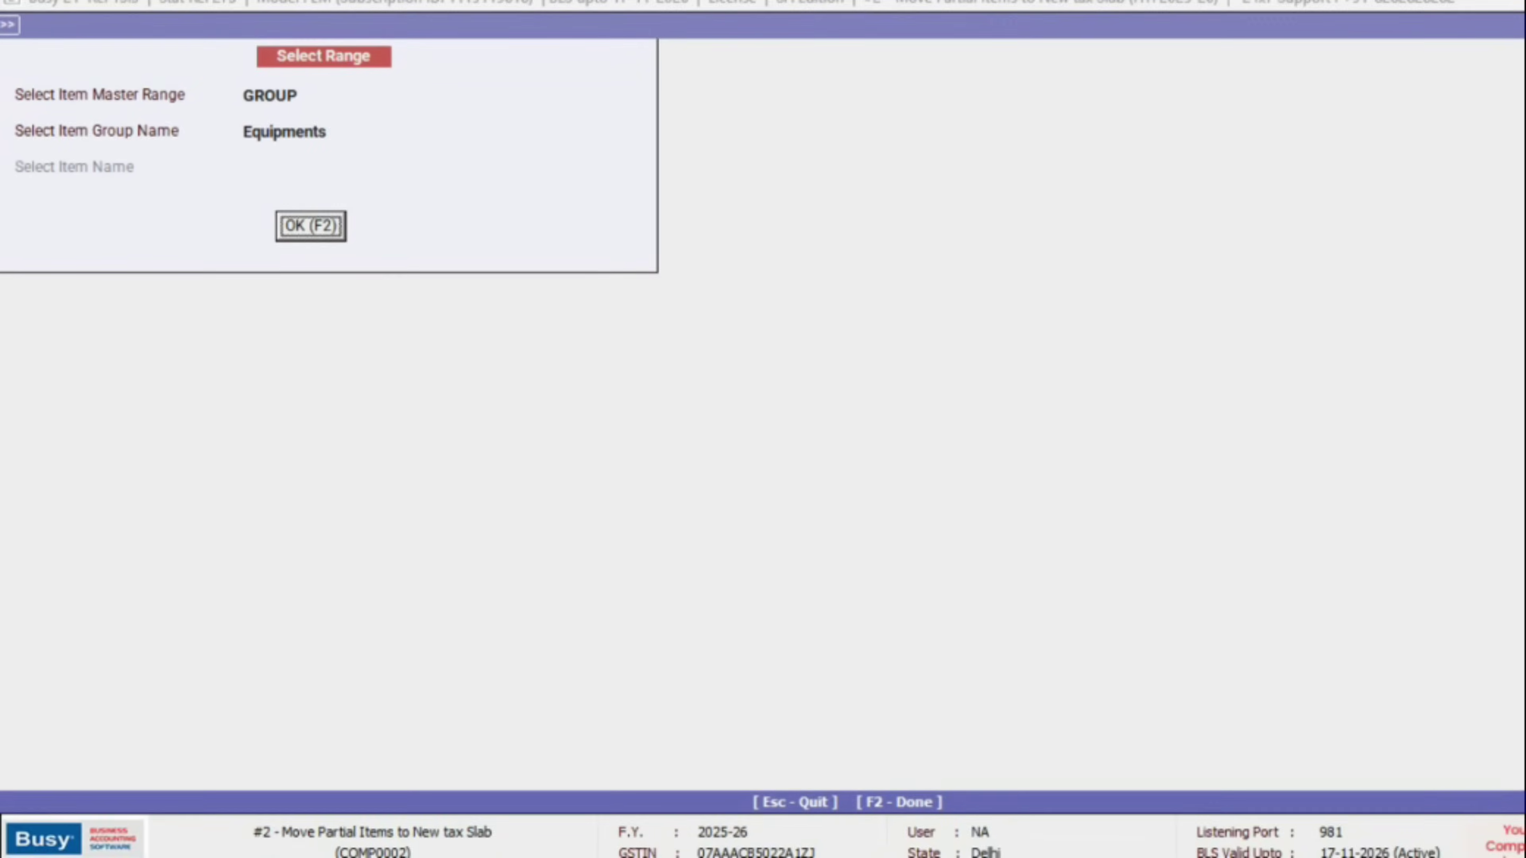
{"action": "key", "text": "Return"}
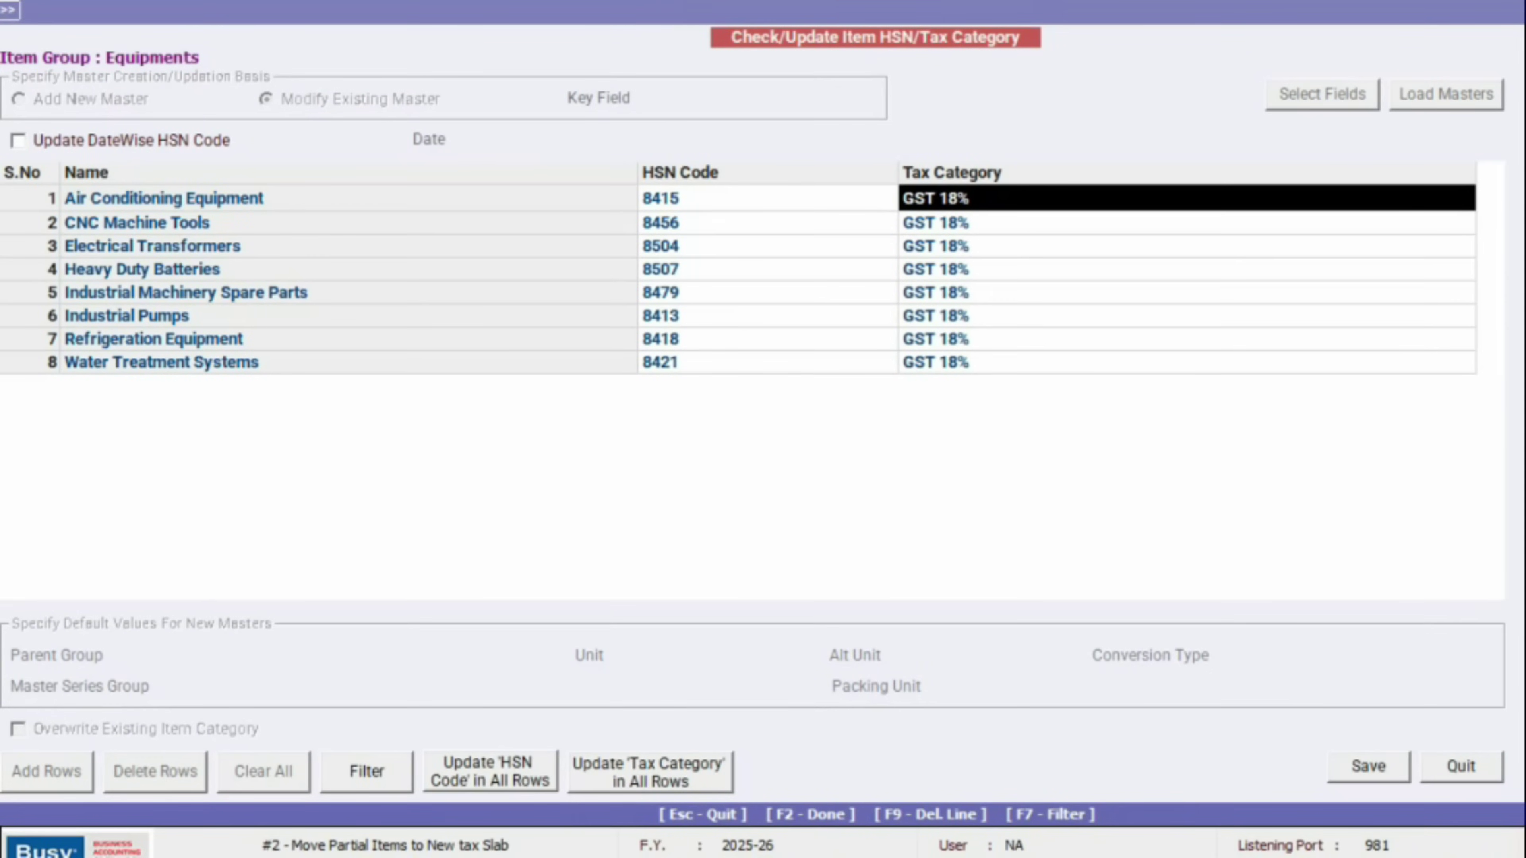
- Assign the GST 18% - 5% tax category to Air Conditioning Equipment and CNC Machine Tools
{"action": "type", "text": "gST"}
{"action": "key", "text": "Down"}
{"action": "key", "text": "Down"}
{"action": "key", "text": "Return"}
{"action": "type", "text": "gST"}
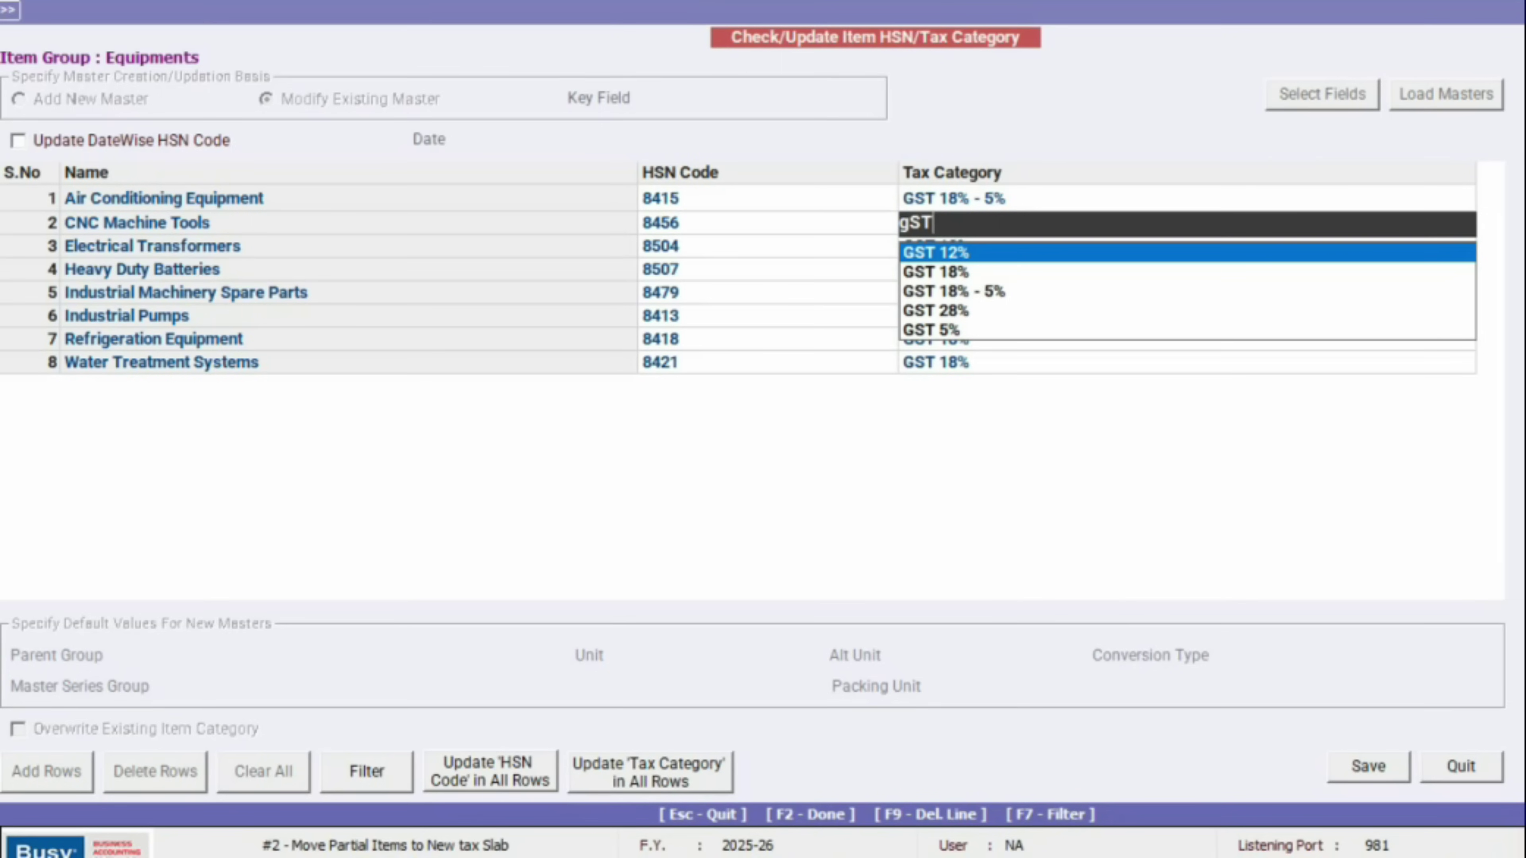
{"action": "key", "text": "Down"}
{"action": "key", "text": "Down"}
{"action": "key", "text": "Return"}
- Copy the tax categories of the first two items onto Electrical Transformers and Heavy Duty Batteries
{"action": "key", "text": "Up"}
{"action": "key", "text": "Up"}
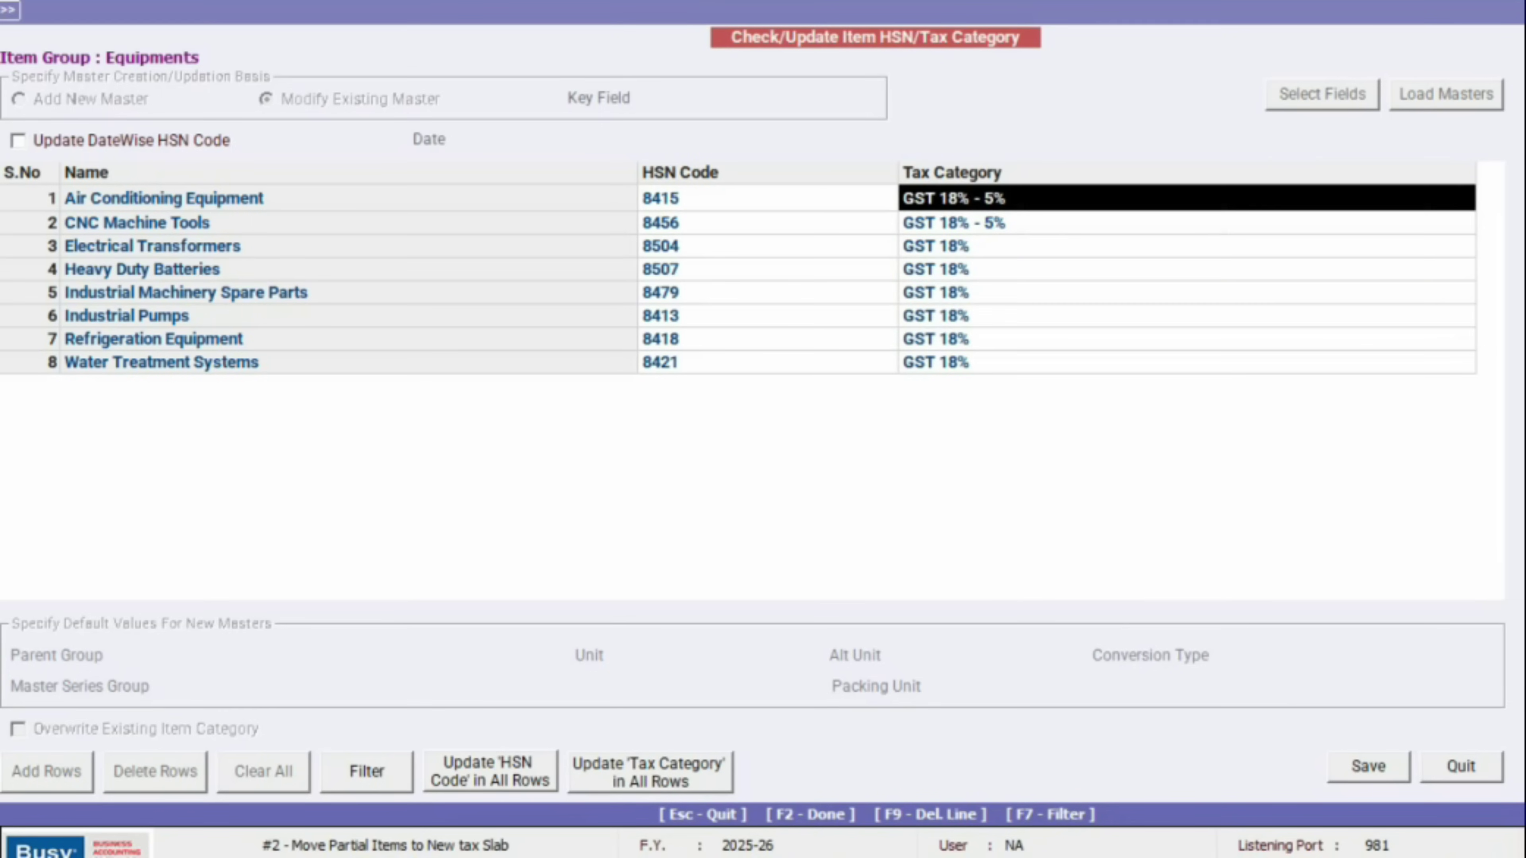
{"action": "key", "text": "shift+Down"}
{"action": "key", "text": "ctrl+c"}
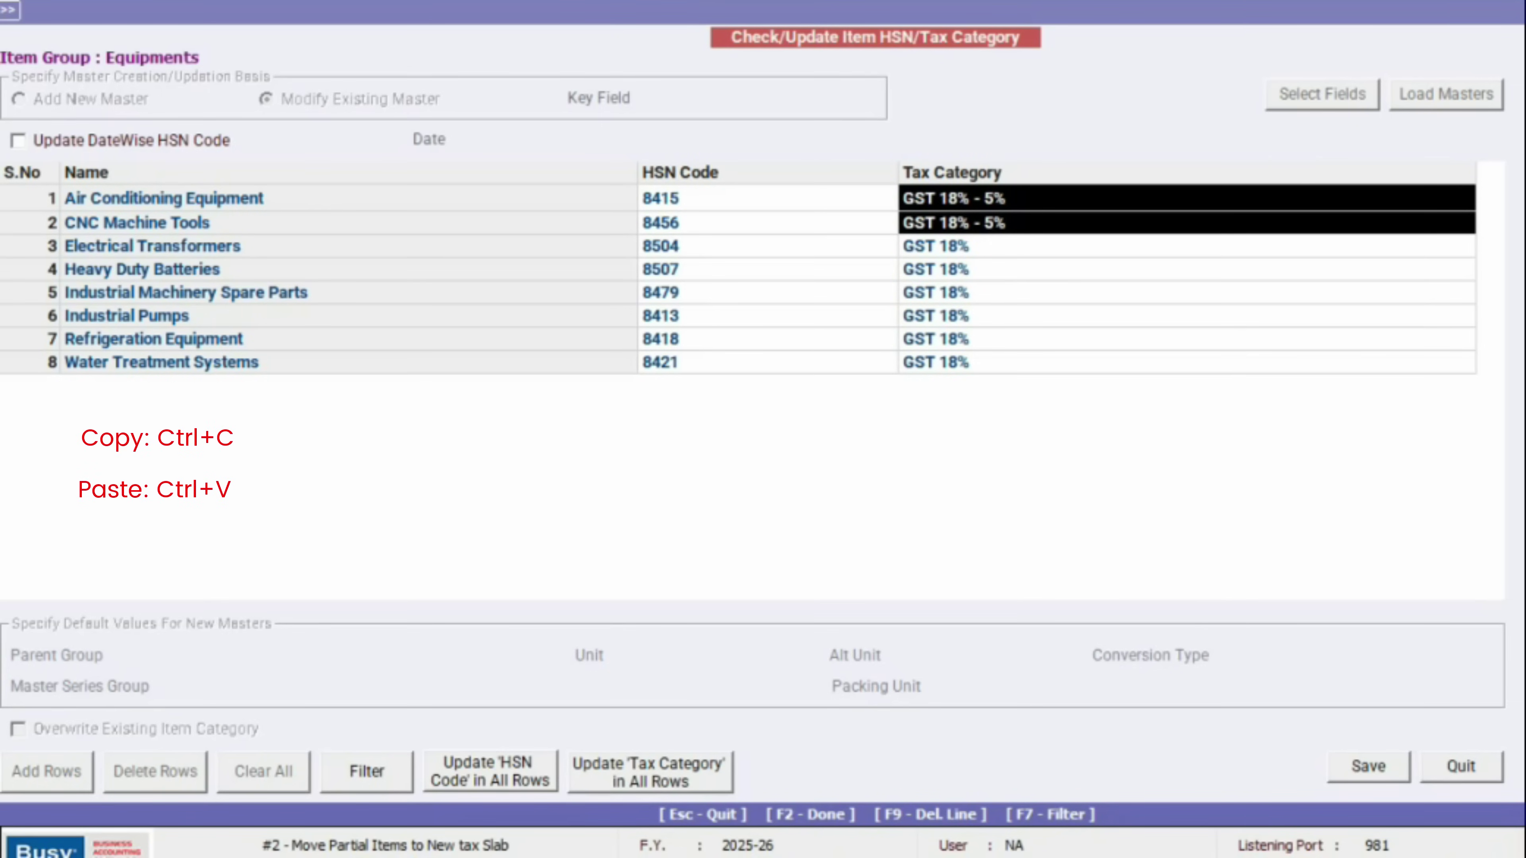
{"action": "key", "text": "Down"}
{"action": "key", "text": "ctrl+v"}
- Copy the tax categories of the first four items onto the remaining rows, Industrial Machinery Spare Parts through Water Treatment Systems
{"action": "key", "text": "Up"}
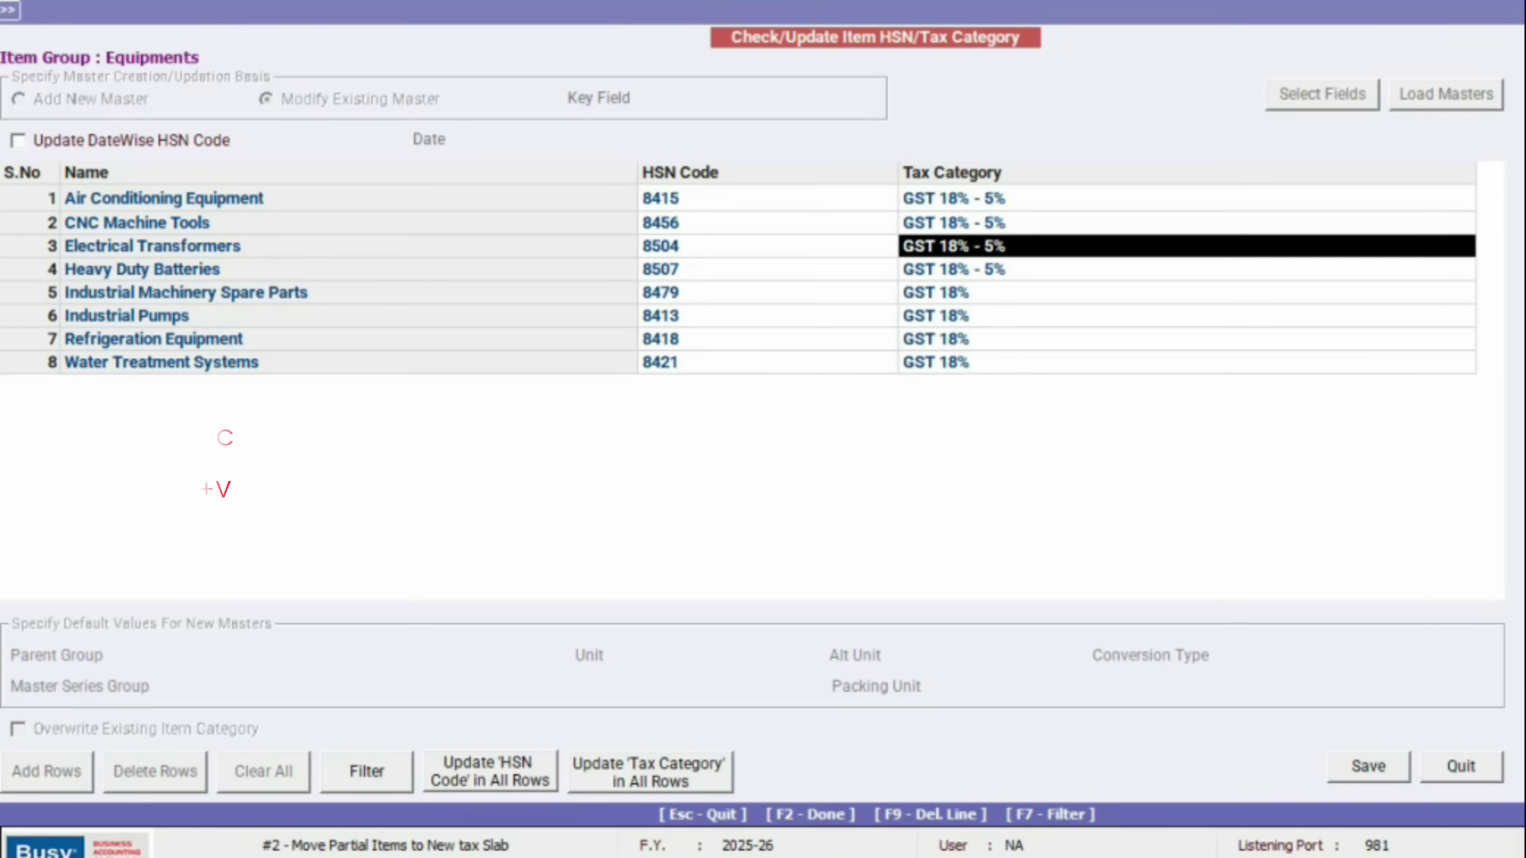
{"action": "key", "text": "Up"}
{"action": "key", "text": "shift+Up"}
{"action": "key", "text": "shift+Down"}
{"action": "key", "text": "shift+Down"}
{"action": "key", "text": "ctrl+c"}
{"action": "key", "text": "Down"}
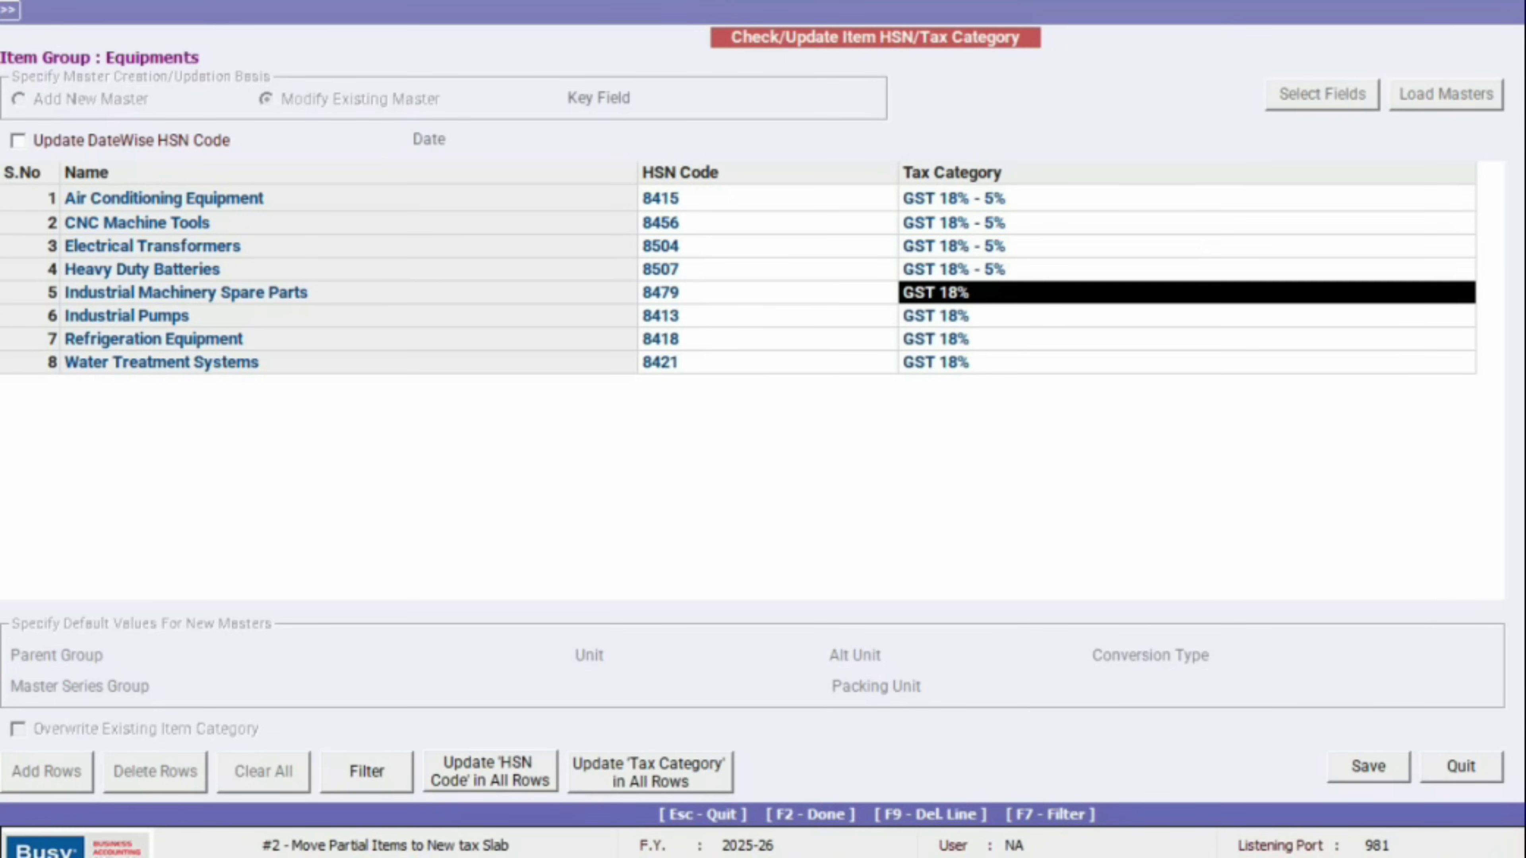
{"action": "key", "text": "ctrl+v"}
- Save the bulk tax category update for the Equipments group
{"action": "left_click", "coordinate": [1364, 769]}
{"action": "key", "text": "Return"}
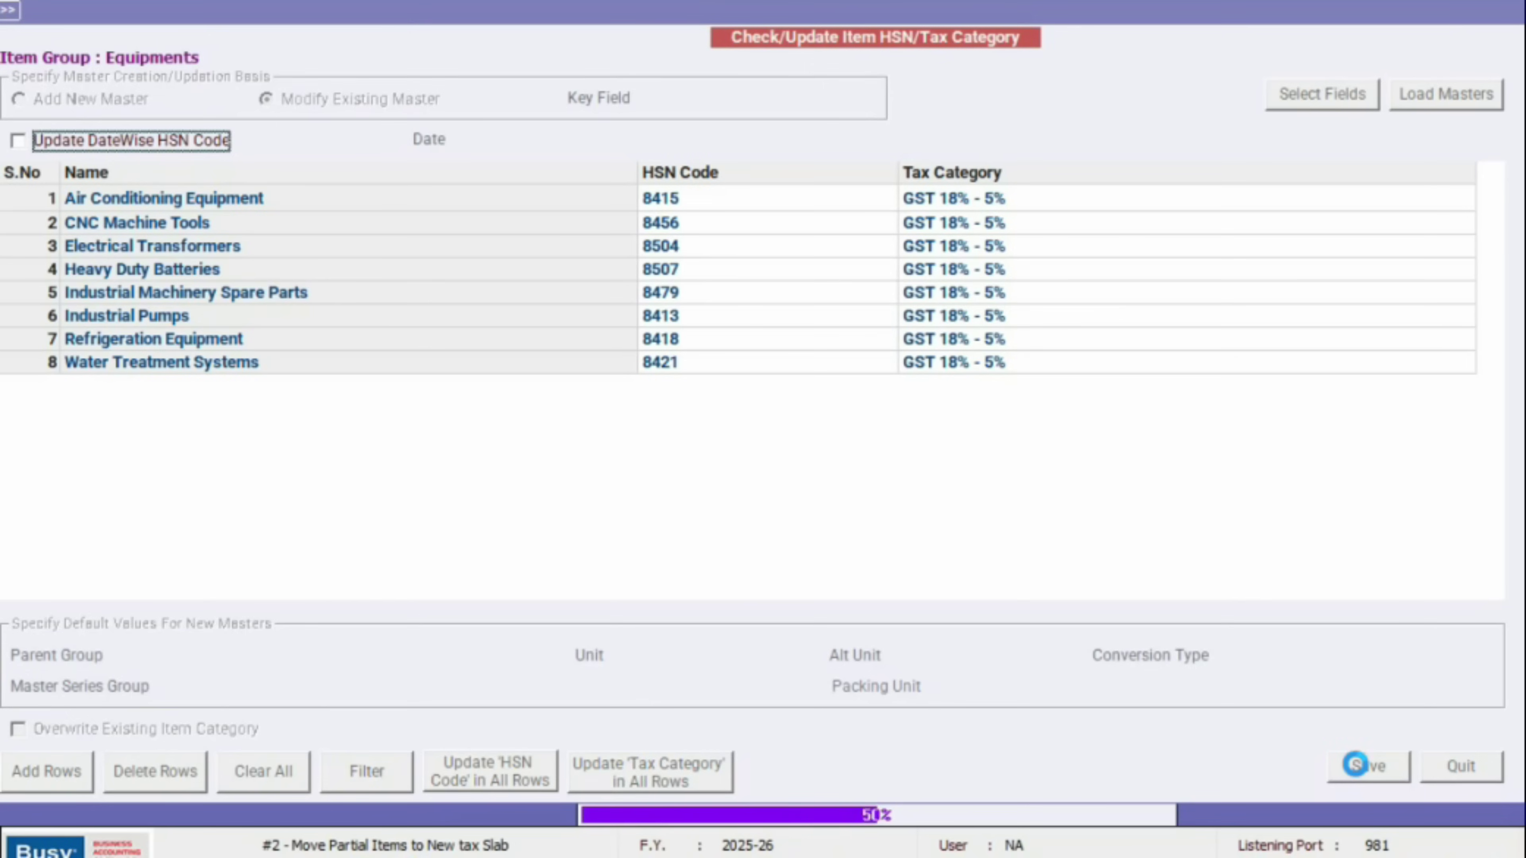
{"action": "key", "text": "Return"}
- Open the list of items and sort it by parent group to check each item's tax category
{"action": "key", "text": "Up"}
{"action": "key", "text": "Up"}
{"action": "key", "text": "Up"}
{"action": "key", "text": "Up"}
{"action": "key", "text": "Up"}
{"action": "key", "text": "Up"}
{"action": "key", "text": "Up"}
{"action": "key", "text": "Up"}
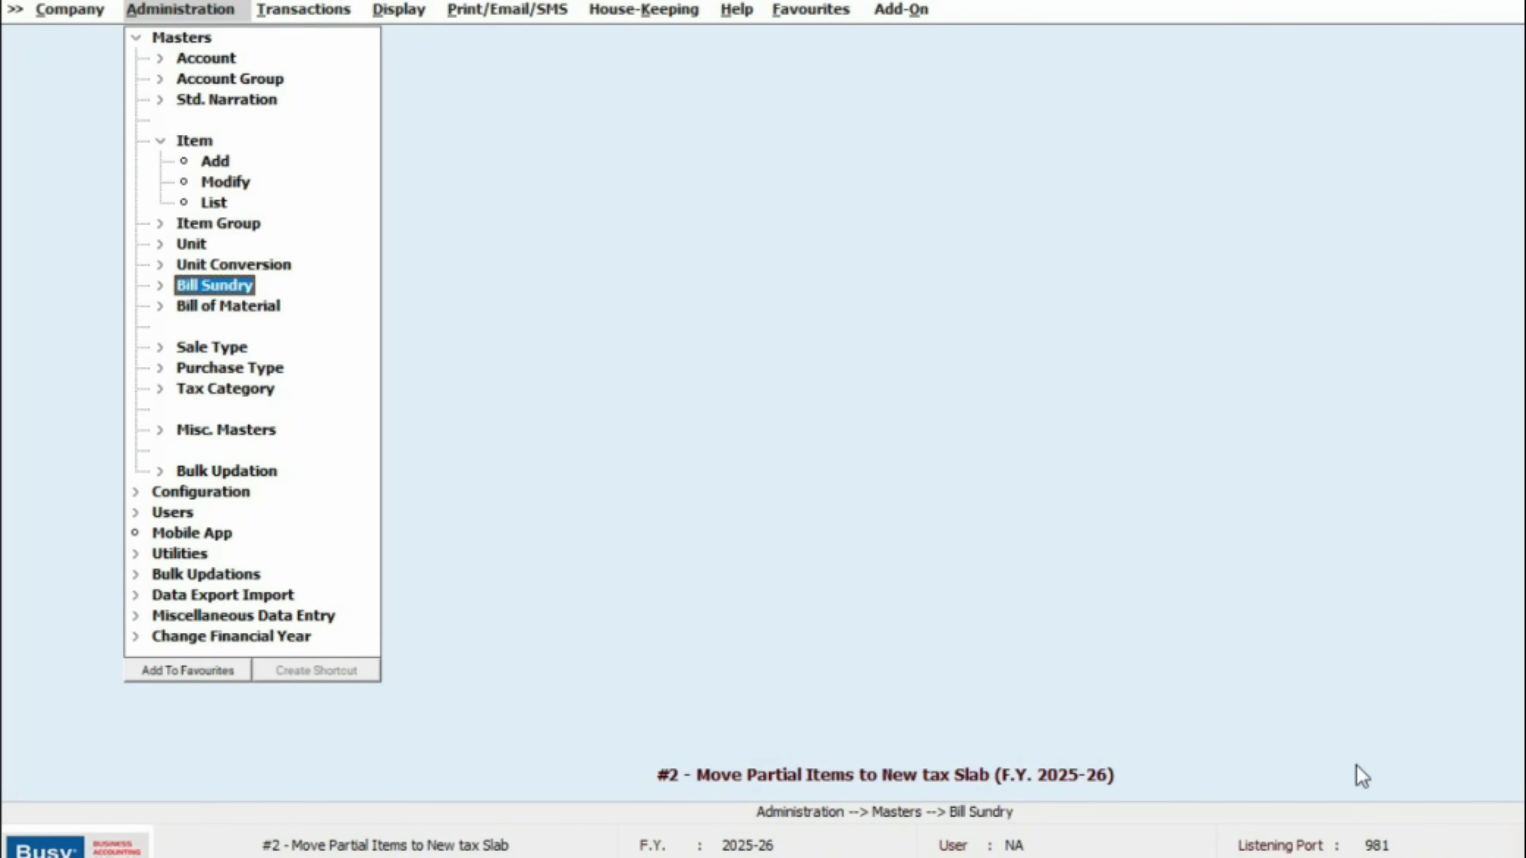
{"action": "key", "text": "Up"}
{"action": "key", "text": "Up"}
{"action": "key", "text": "Up"}
{"action": "key", "text": "Up"}
{"action": "key", "text": "Return"}
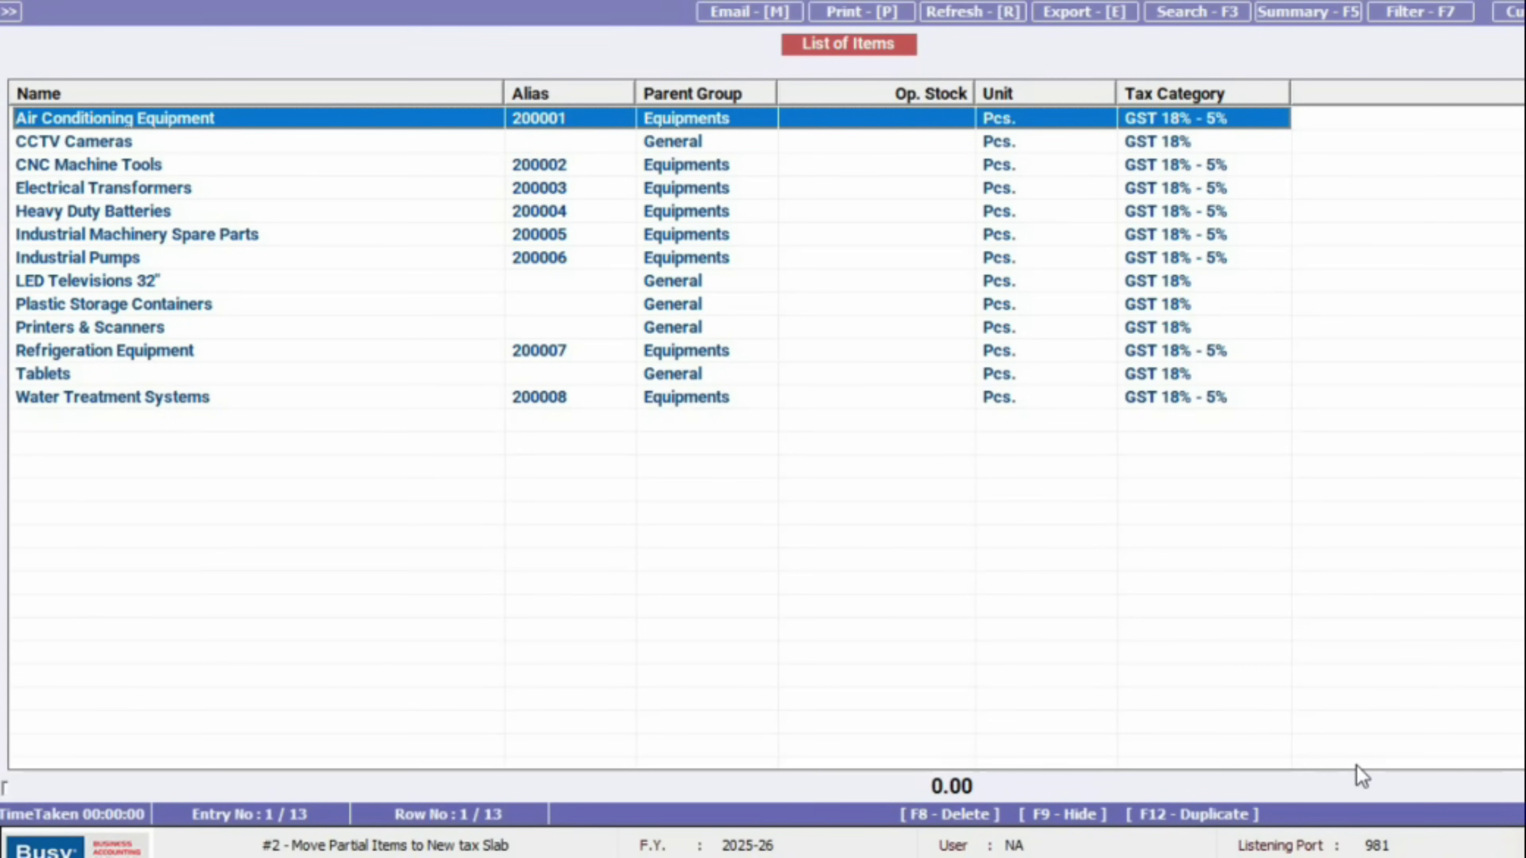
{"action": "left_click", "coordinate": [736, 94]}
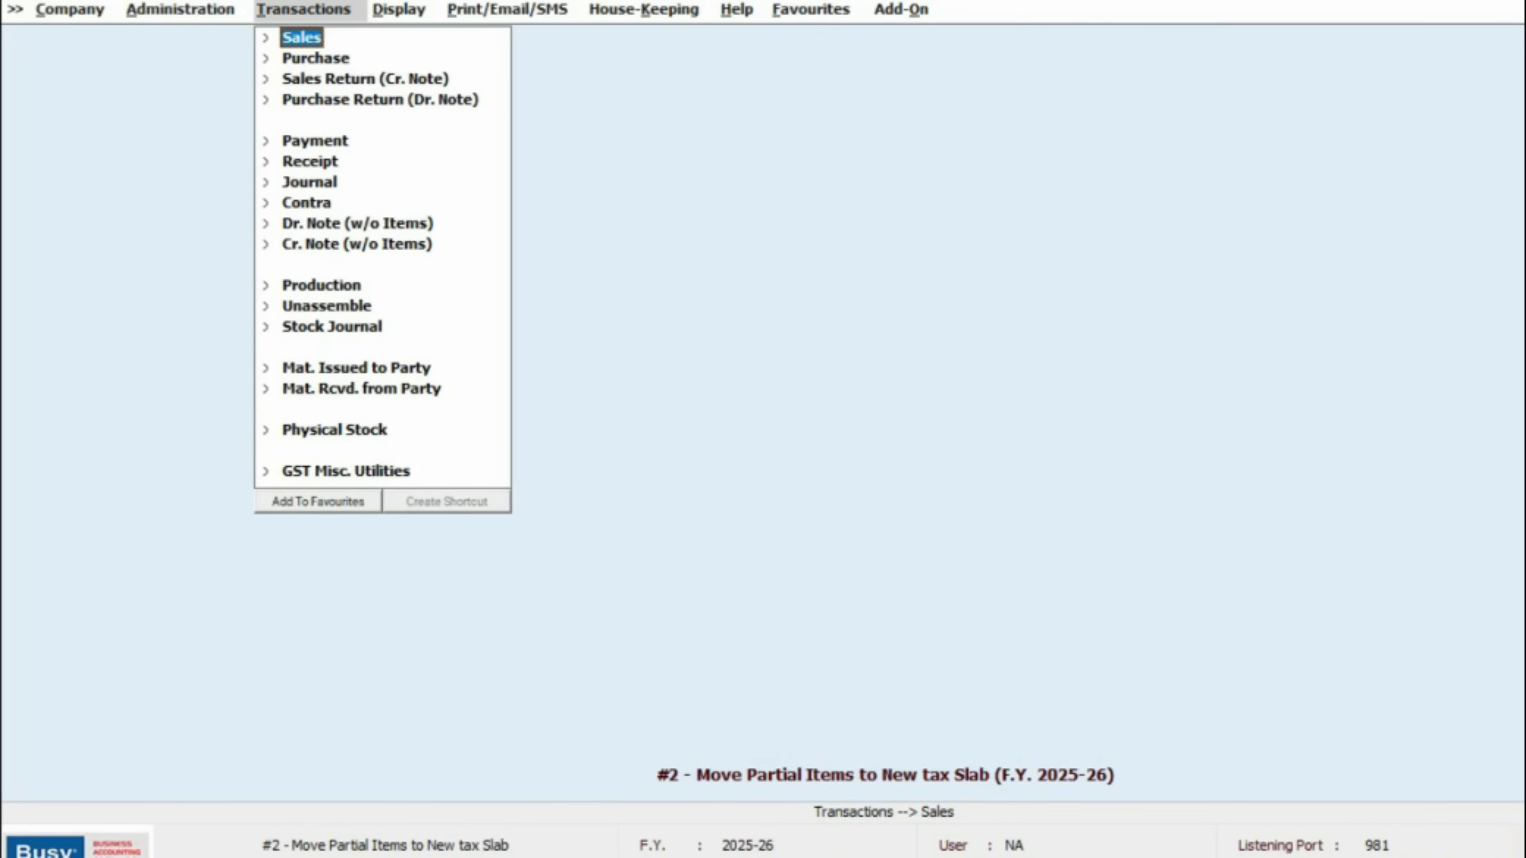
- Start a sales voucher dated 22-09-2025 with sale type Local-ItemWise and Cash as the party
{"action": "key", "text": "Return"}
{"action": "key", "text": "Return"}
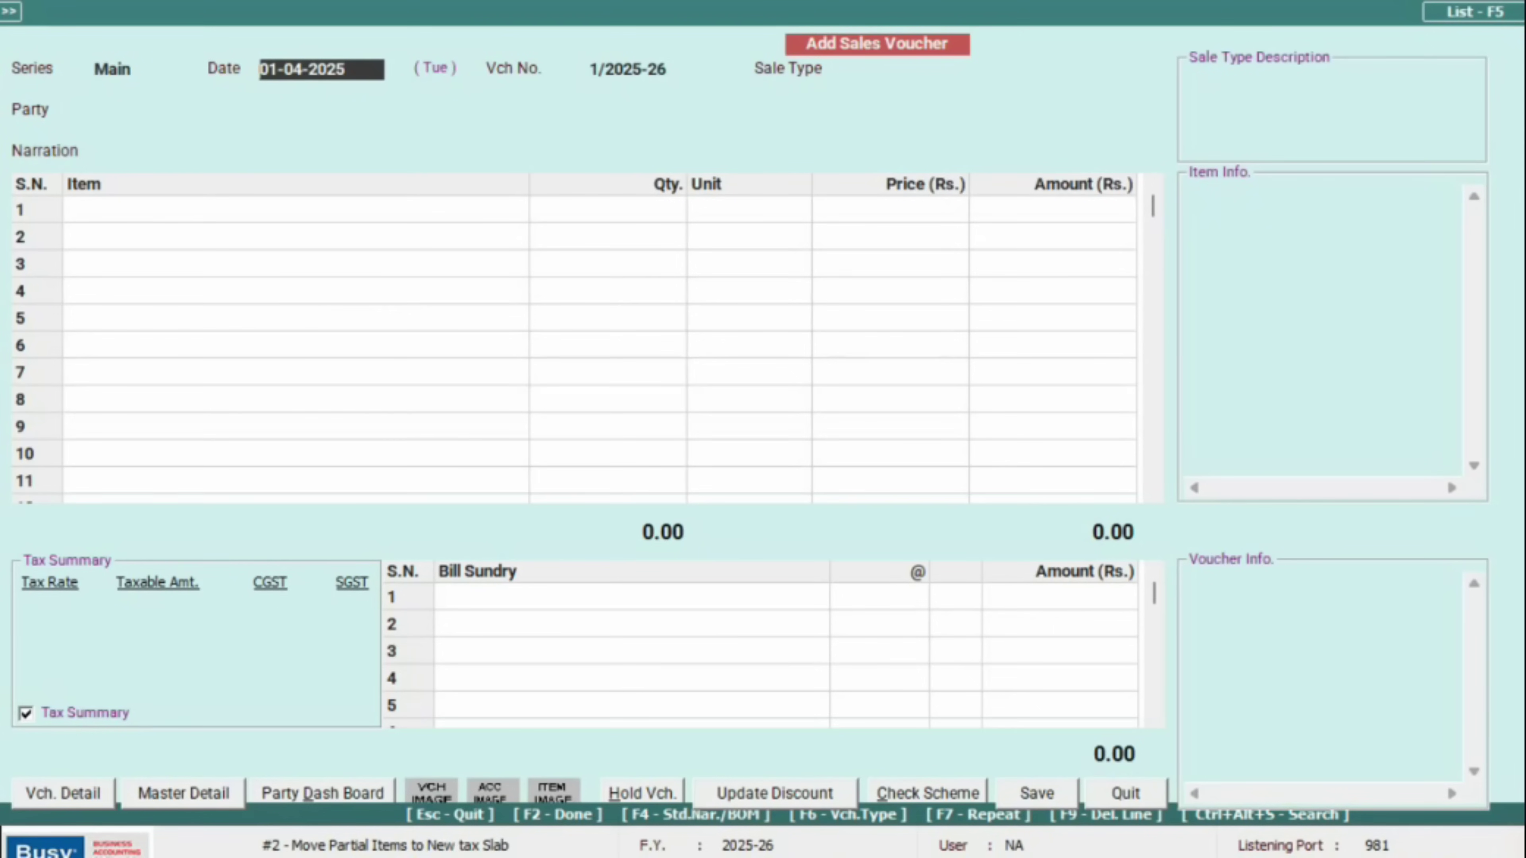
{"action": "type", "text": "22-09"}
{"action": "key", "text": "Return"}
{"action": "type", "text": "ite"}
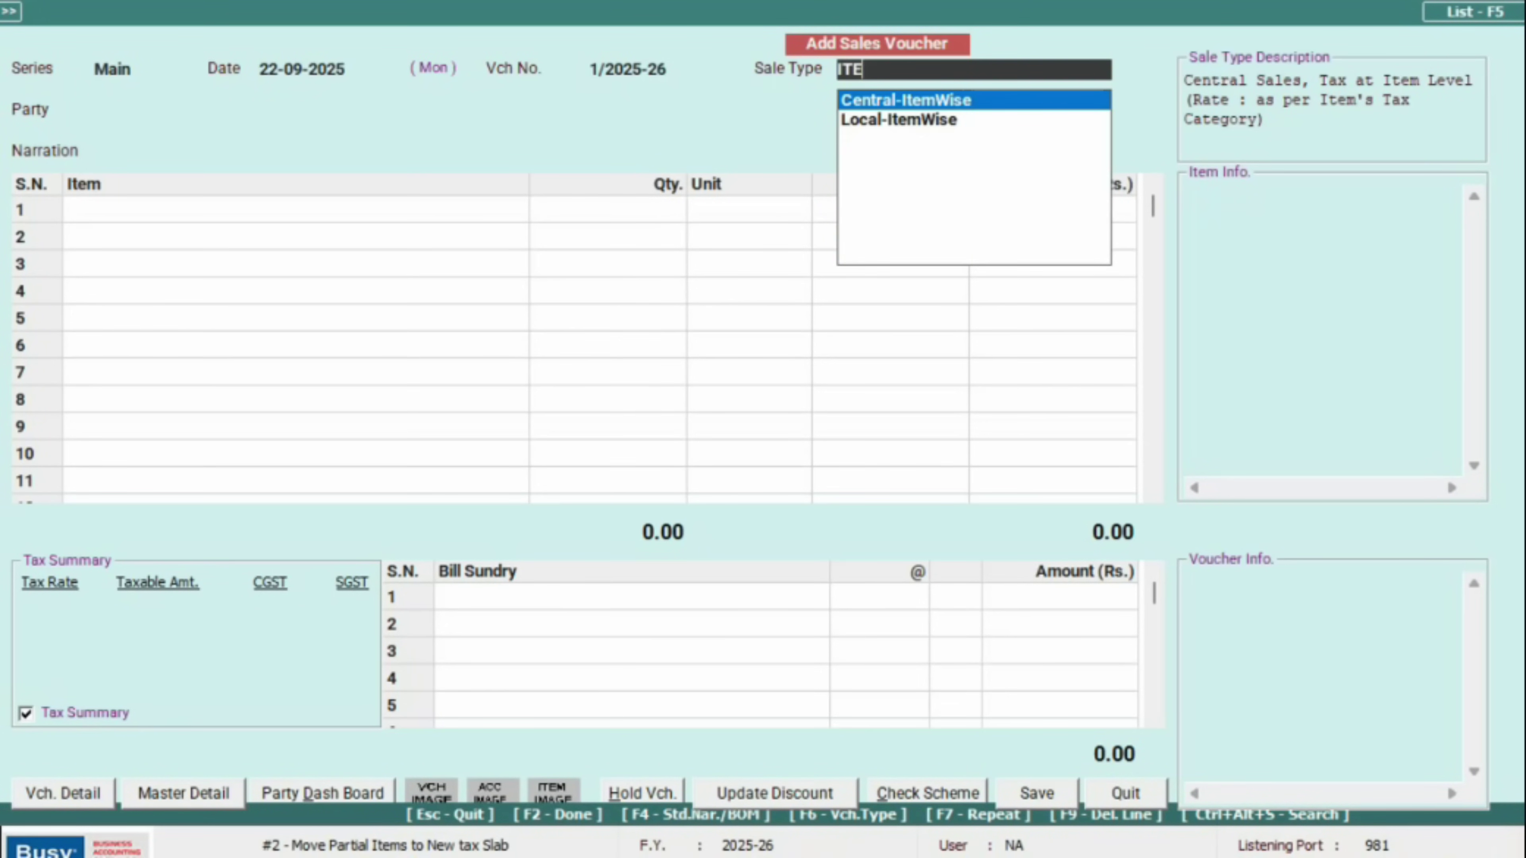
{"action": "key", "text": "Down"}
{"action": "key", "text": "Return"}
{"action": "key", "text": "Down"}
{"action": "key", "text": "Return"}
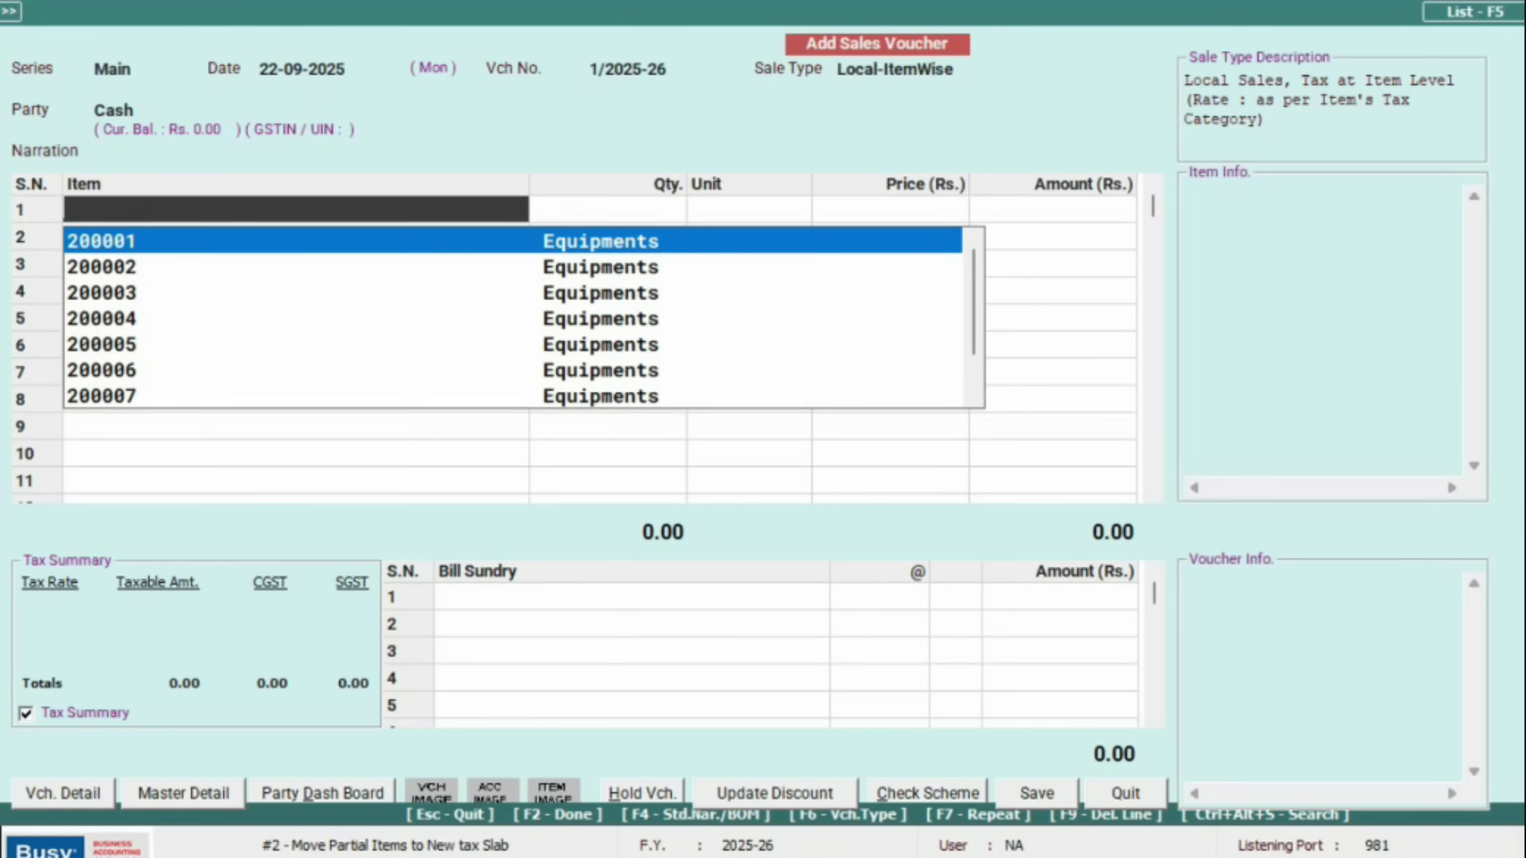
- Add 10 Pcs. of Air Conditioning Equipment at a price of 1,200 to the voucher and accept its item-wise GST
{"action": "key", "text": "Return"}
{"action": "type", "text": "10"}
{"action": "key", "text": "Return"}
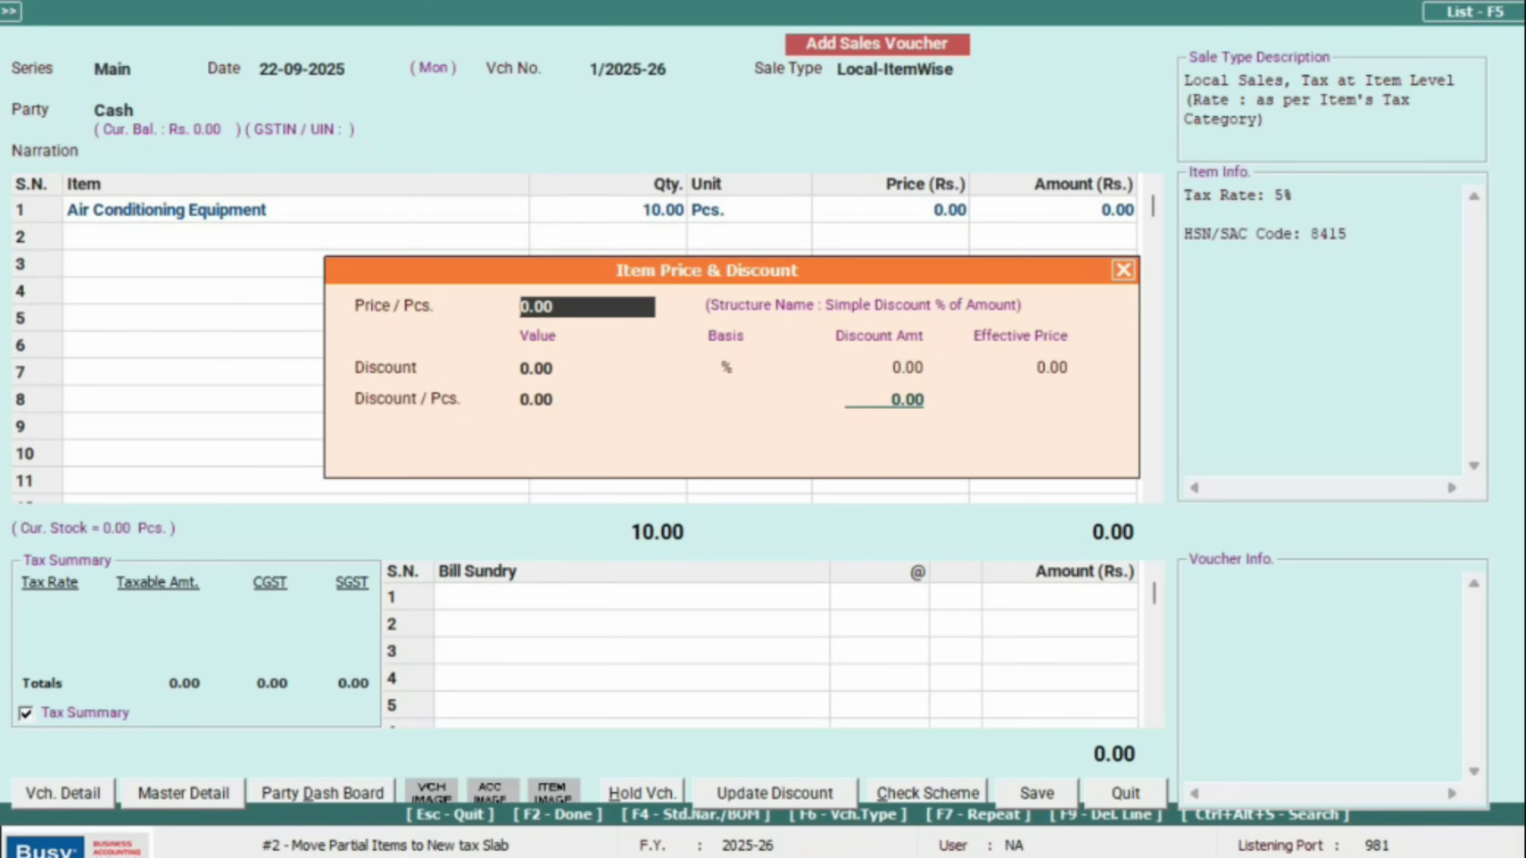
{"action": "type", "text": "1,200"}
{"action": "key", "text": "Return"}
{"action": "key", "text": "Return"}
{"action": "key", "text": "Return"}
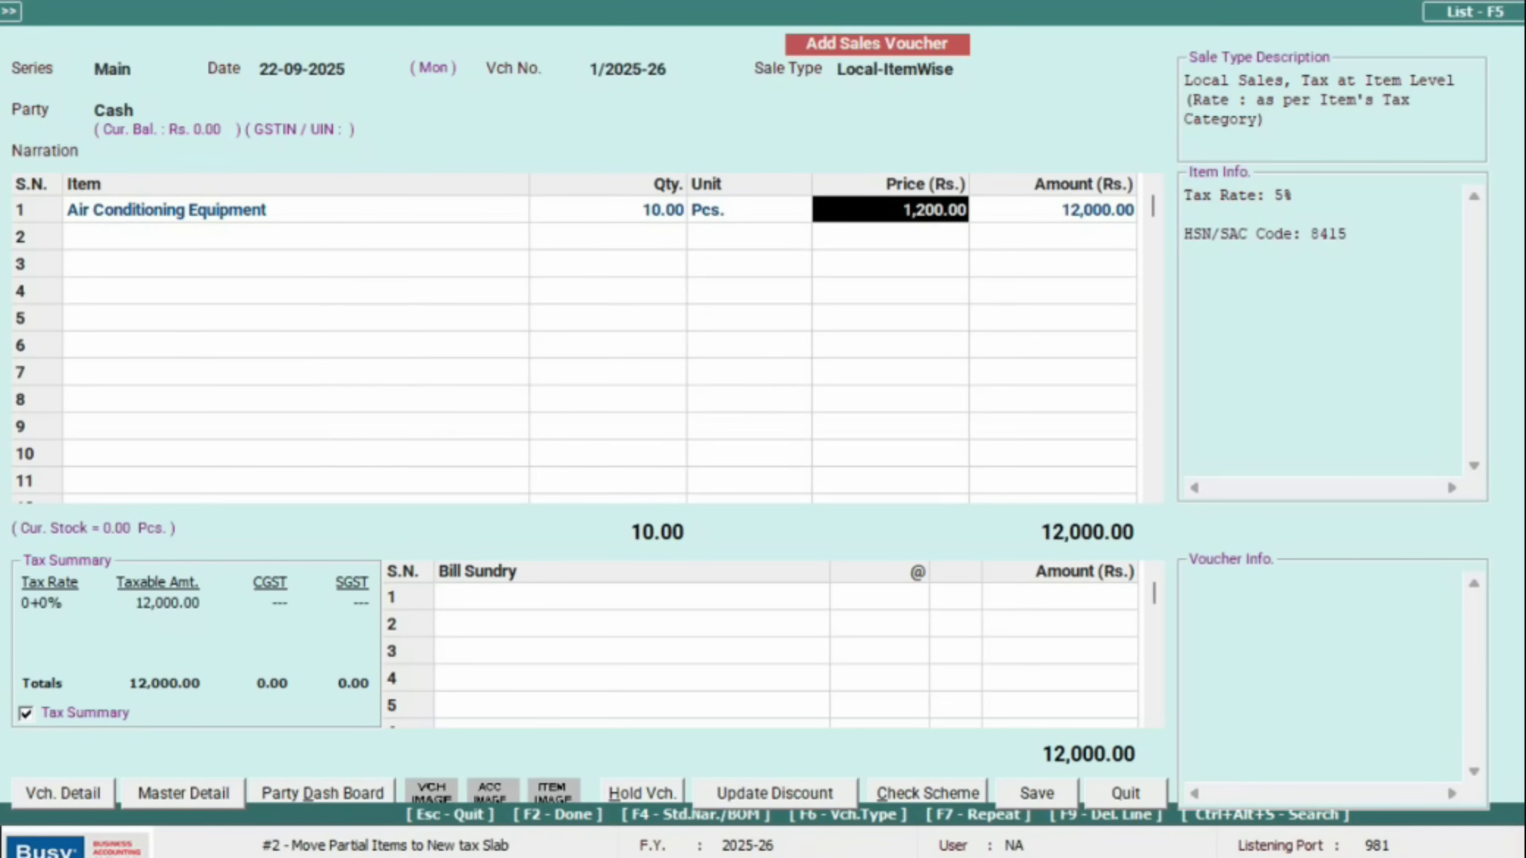
{"action": "key", "text": "Return"}
{"action": "key", "text": "Return"}
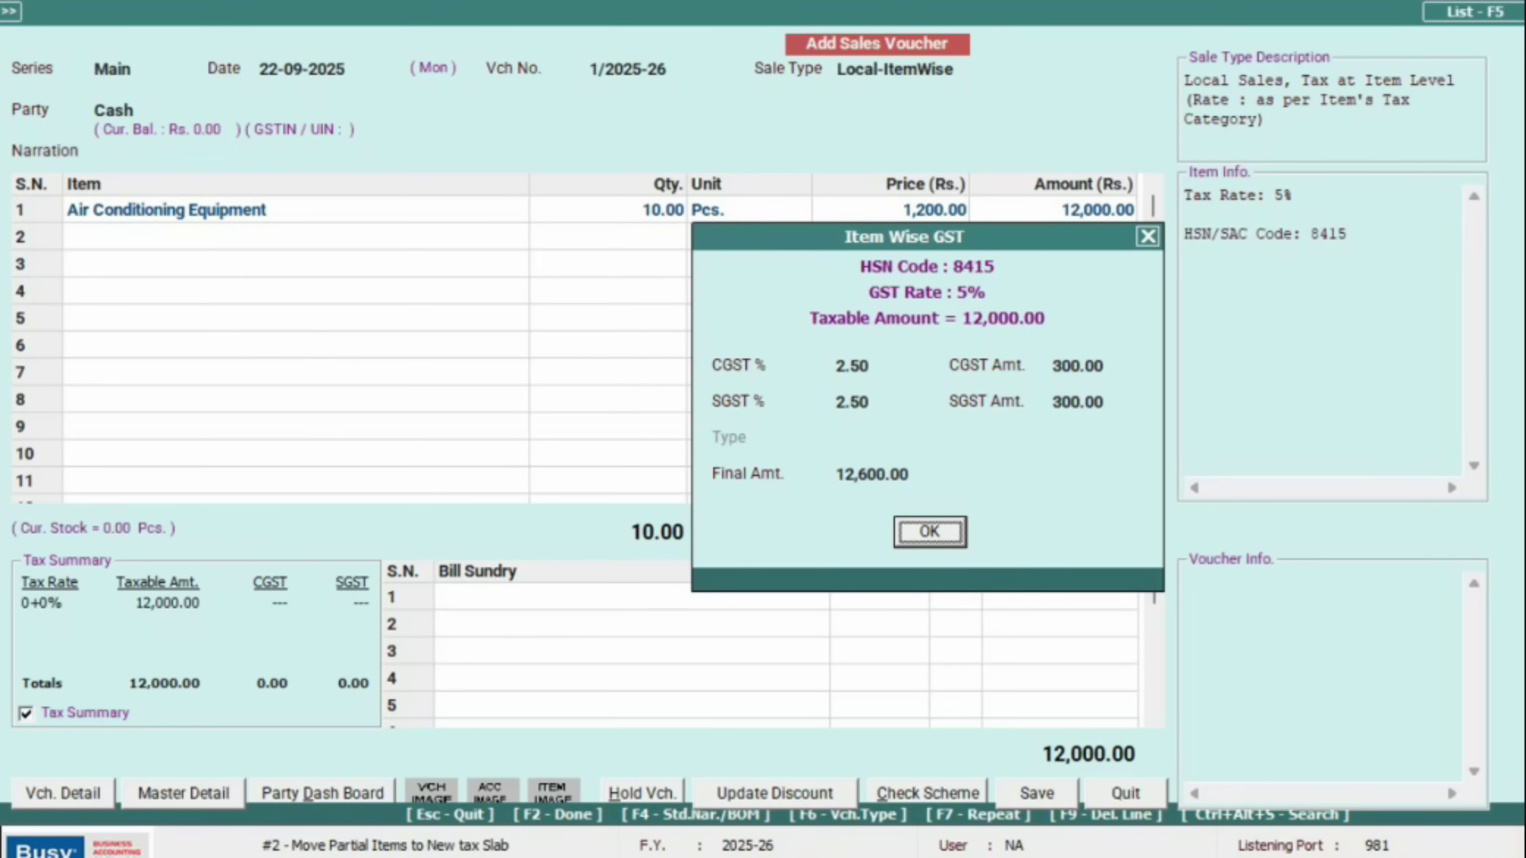
{"action": "key", "text": "Return"}
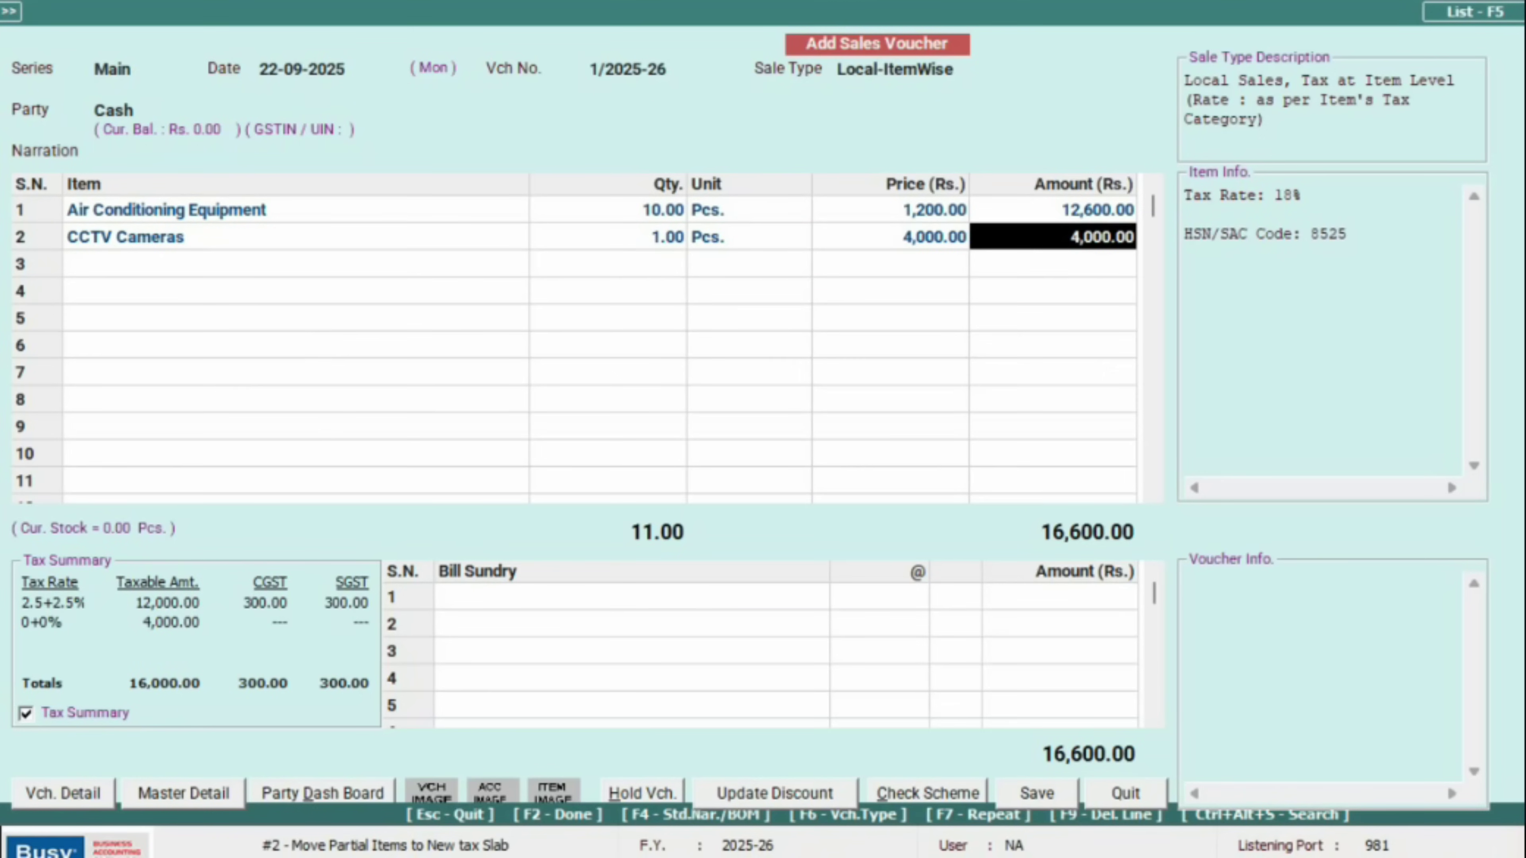
- Accept the item-wise GST for the CCTV Cameras line of the voucher
{"action": "key", "text": "Return"}
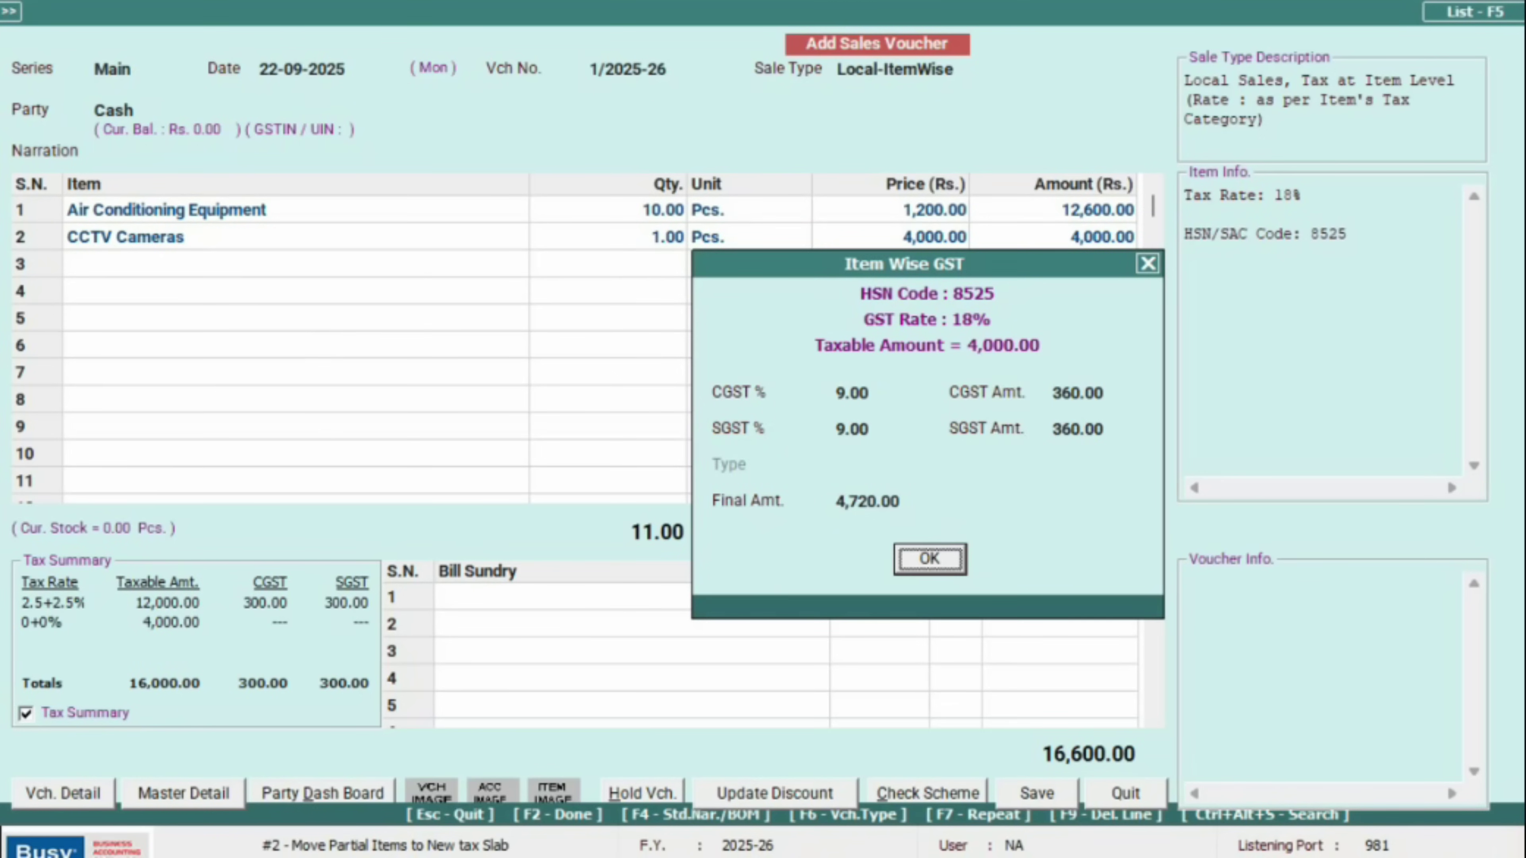
{"action": "key", "text": "Return"}
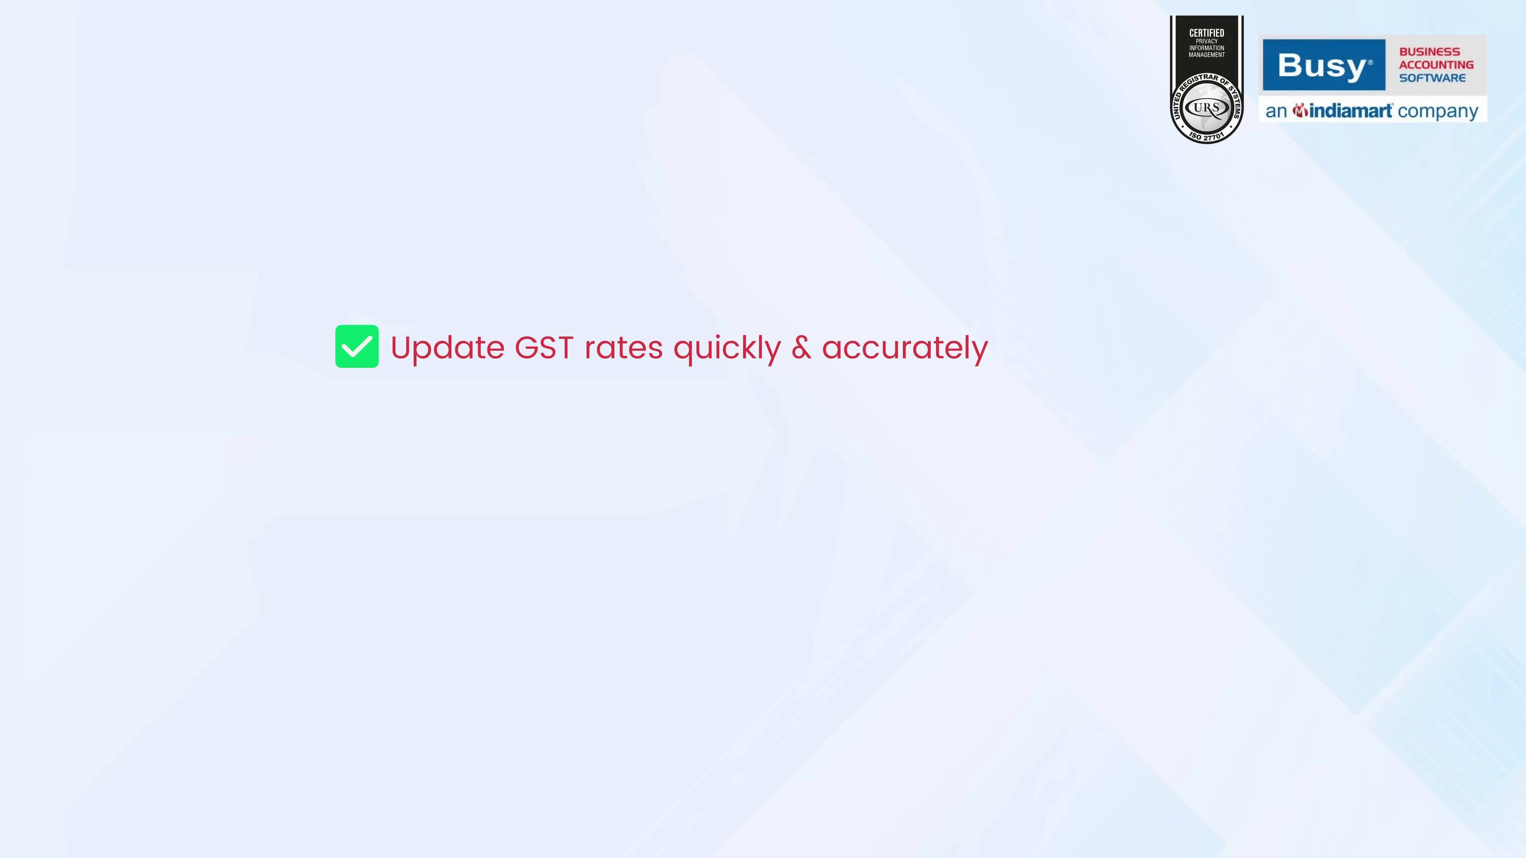